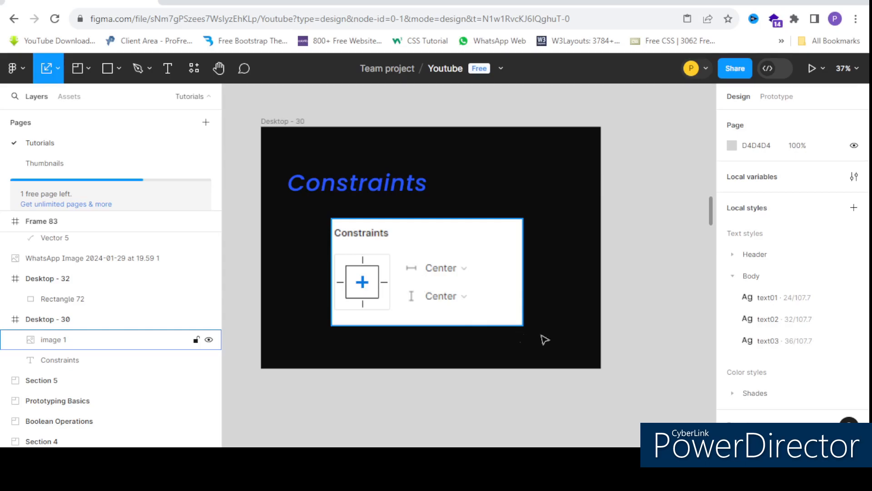
Step: Select the blue rectangle in the Desktop - 32 frame and examine its guide lines to the frame edges
{"action": "scroll", "coordinate": [312, 184], "scroll_direction": "down", "scroll_amount": 5}
{"action": "scroll", "coordinate": [417, 179], "scroll_direction": "up", "scroll_amount": 1}
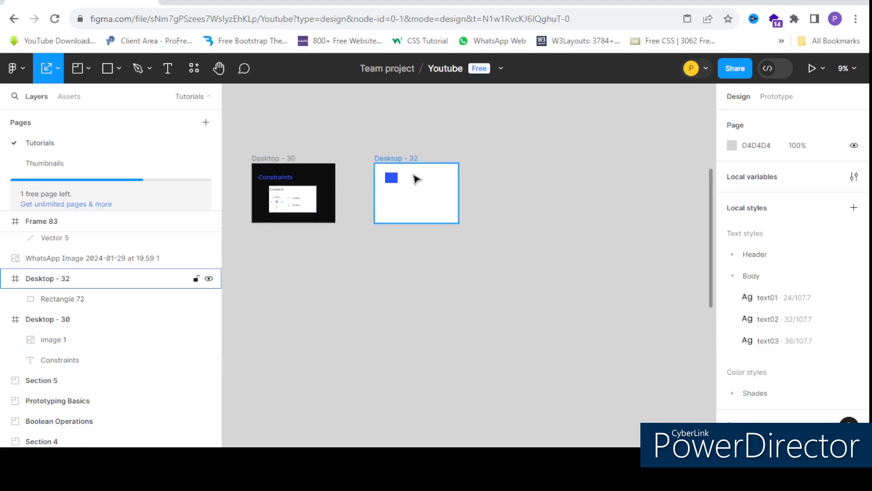
{"action": "scroll", "coordinate": [394, 178], "scroll_direction": "up", "scroll_amount": 5}
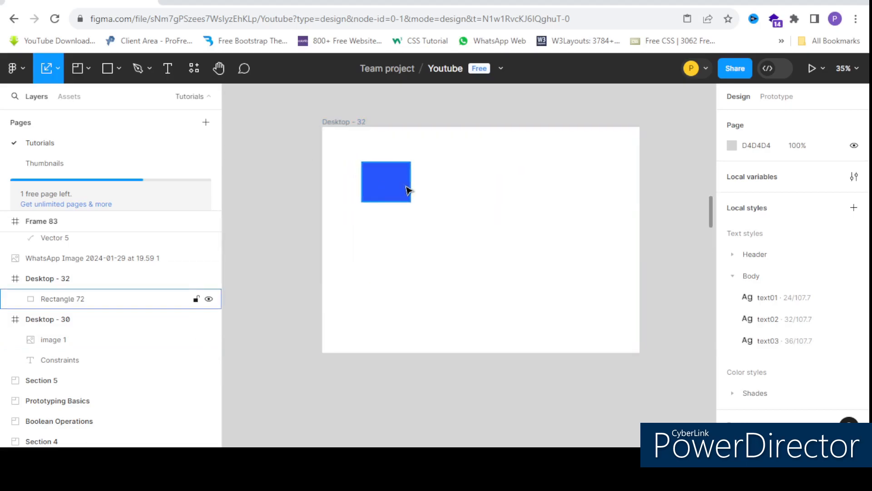
{"action": "left_click", "coordinate": [408, 189]}
{"action": "scroll", "coordinate": [404, 171], "scroll_direction": "up", "scroll_amount": 3}
{"action": "scroll", "coordinate": [369, 180], "scroll_direction": "down", "scroll_amount": 2}
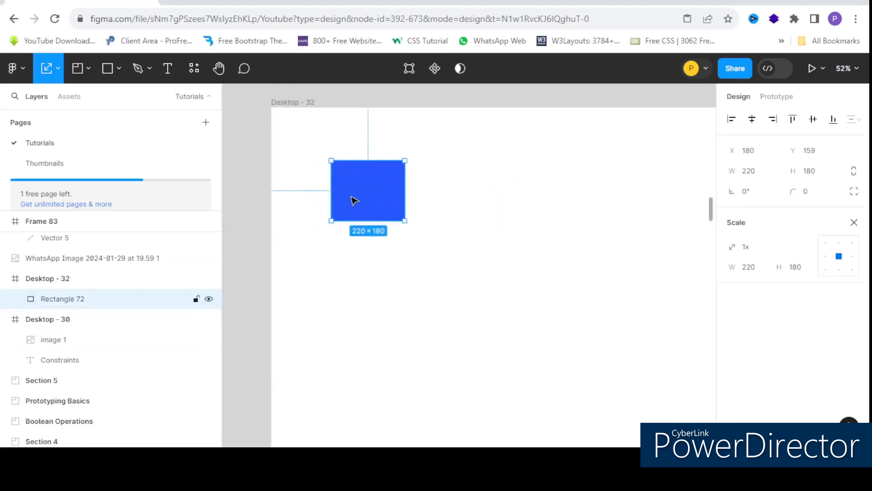
{"action": "scroll", "coordinate": [361, 157], "scroll_direction": "down", "scroll_amount": 2}
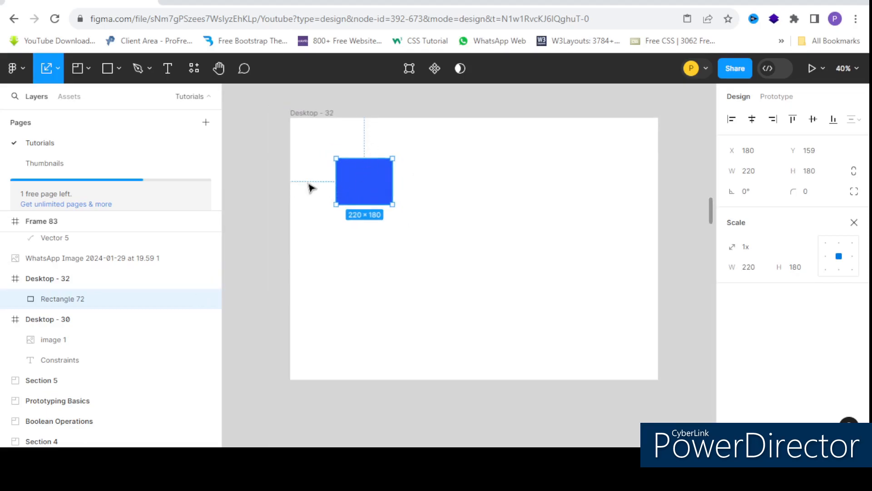
{"action": "scroll", "coordinate": [356, 139], "scroll_direction": "up", "scroll_amount": 1}
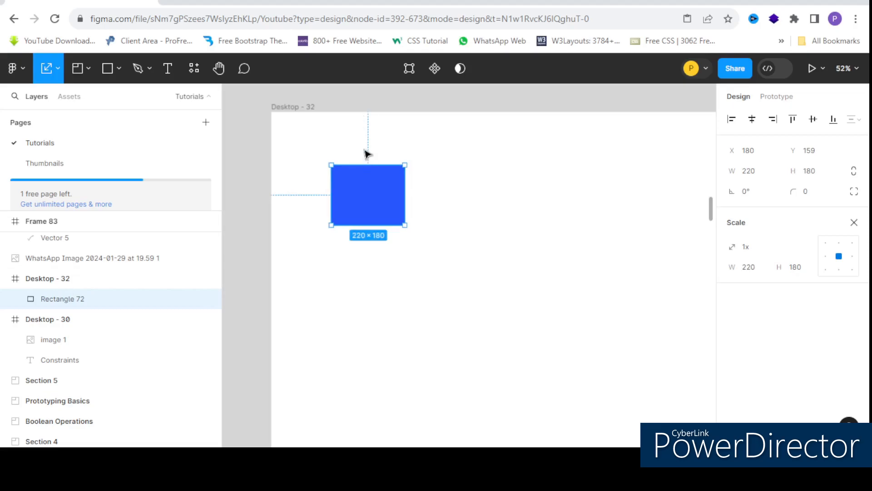
{"action": "scroll", "coordinate": [317, 189], "scroll_direction": "down", "scroll_amount": 3}
{"action": "scroll", "coordinate": [364, 177], "scroll_direction": "up", "scroll_amount": 3}
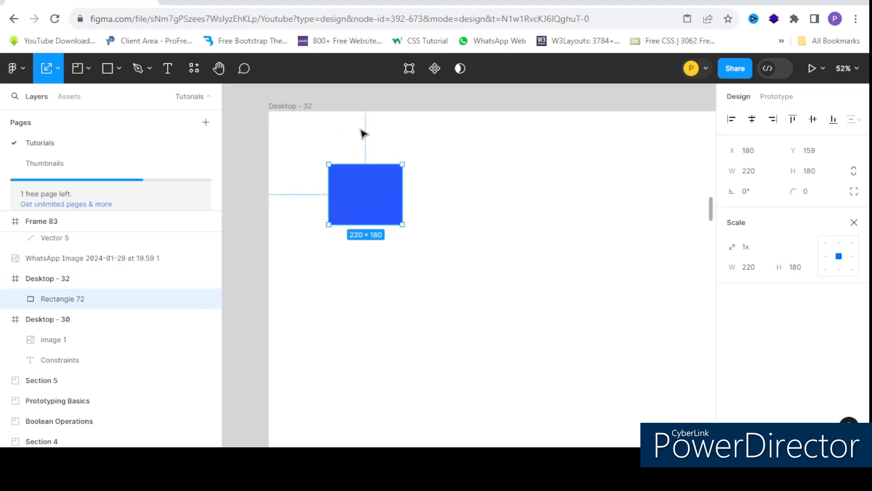
{"action": "scroll", "coordinate": [313, 187], "scroll_direction": "down", "scroll_amount": 2}
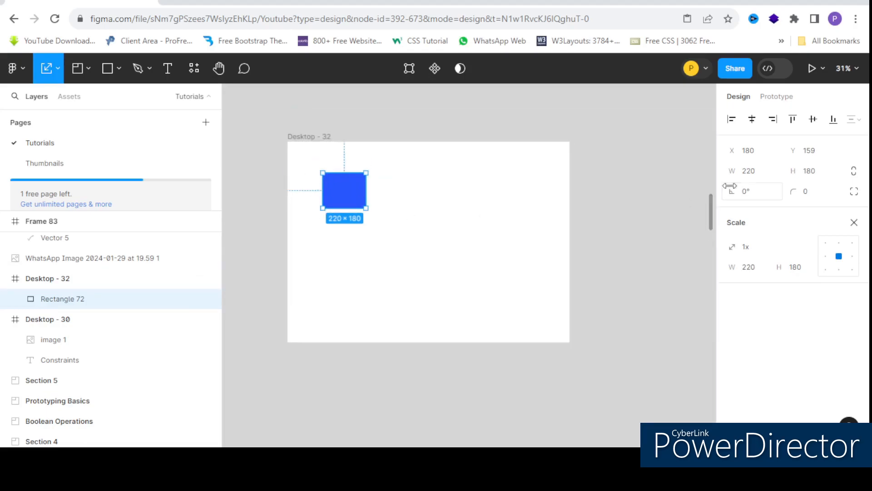
Step: Leave Scale mode and bring up the blue rectangle's constraint settings
{"action": "left_click", "coordinate": [854, 222]}
{"action": "scroll", "coordinate": [300, 191], "scroll_direction": "up", "scroll_amount": 2}
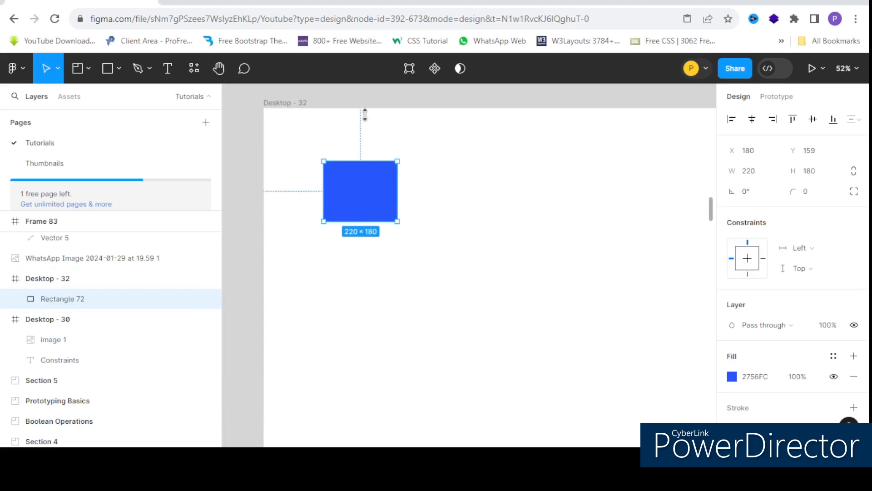
{"action": "scroll", "coordinate": [363, 164], "scroll_direction": "down", "scroll_amount": 3}
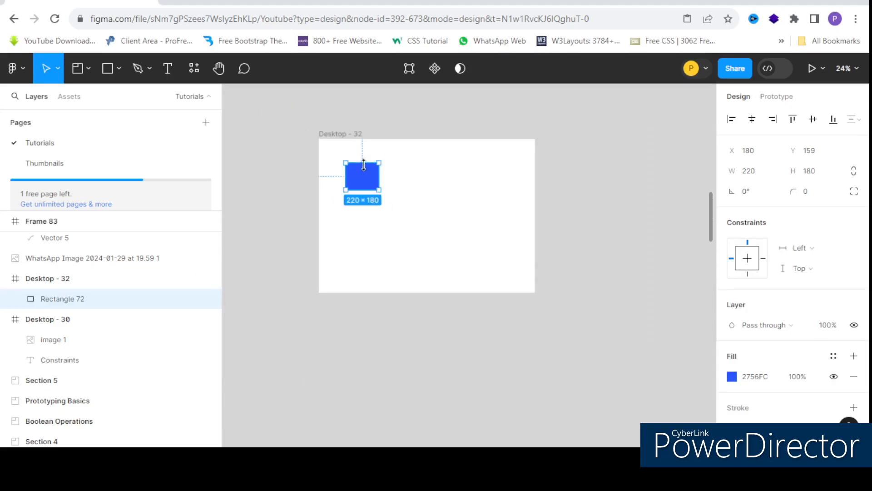
Step: Narrow the Desktop - 32 frame to a width of about 1120 and undo the trial height reduction
{"action": "left_click", "coordinate": [430, 169]}
{"action": "left_click_drag", "start_coordinate": [535, 217], "coordinate": [487, 205]}
{"action": "left_click_drag", "start_coordinate": [424, 317], "coordinate": [423, 261]}
{"action": "key", "text": "ctrl+z"}
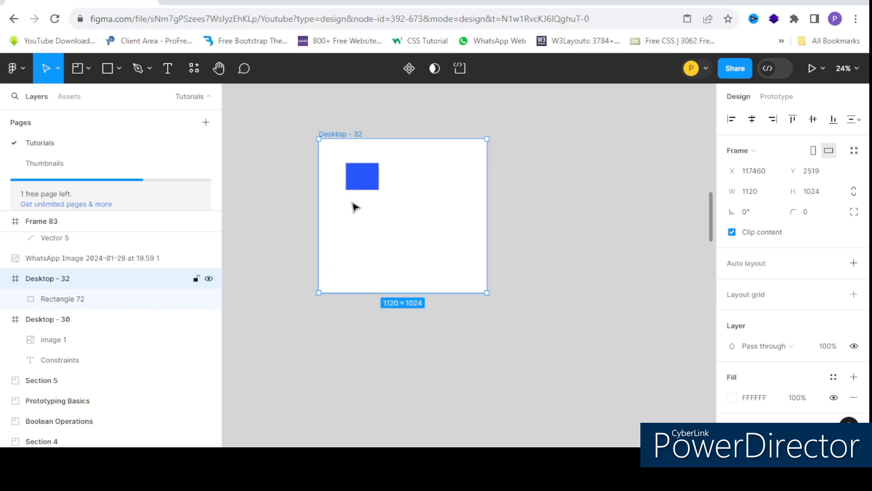
Step: Set the blue rectangle's horizontal constraint to Right
{"action": "scroll", "coordinate": [347, 174], "scroll_direction": "up", "scroll_amount": 3}
{"action": "left_click", "coordinate": [394, 188]}
{"action": "scroll", "coordinate": [346, 183], "scroll_direction": "down", "scroll_amount": 2}
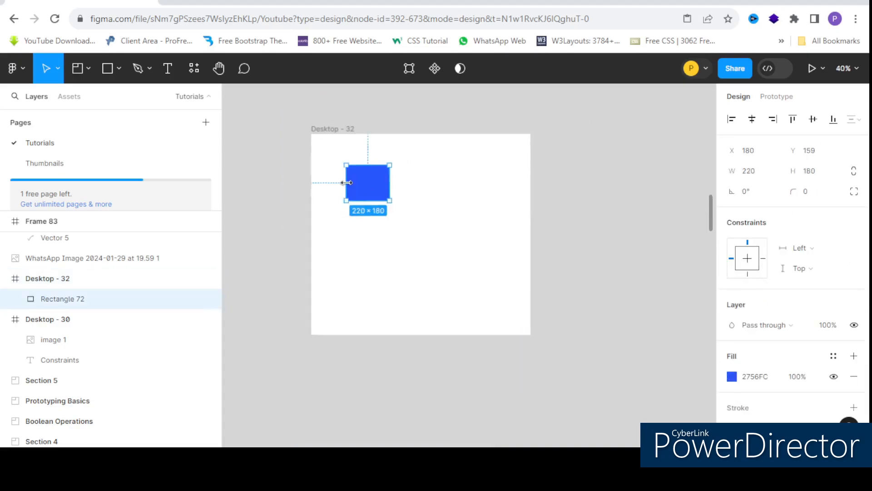
{"action": "scroll", "coordinate": [824, 328], "scroll_direction": "down", "scroll_amount": 3}
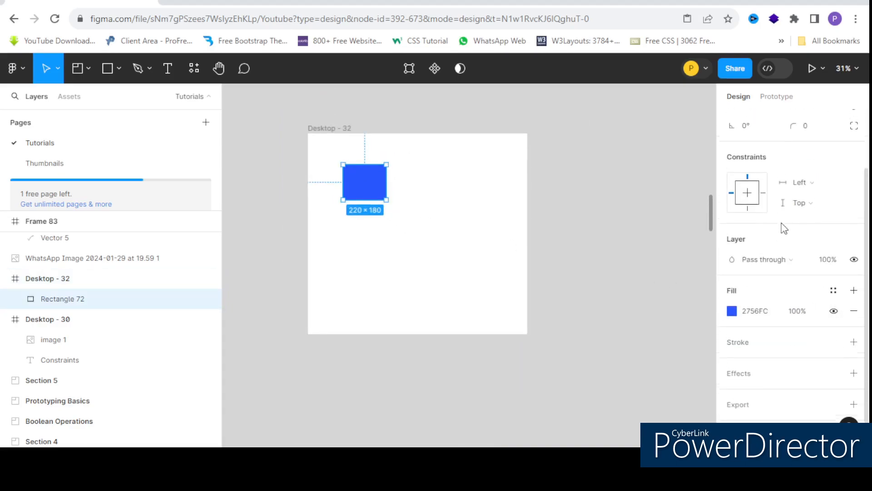
{"action": "scroll", "coordinate": [785, 229], "scroll_direction": "up", "scroll_amount": 2}
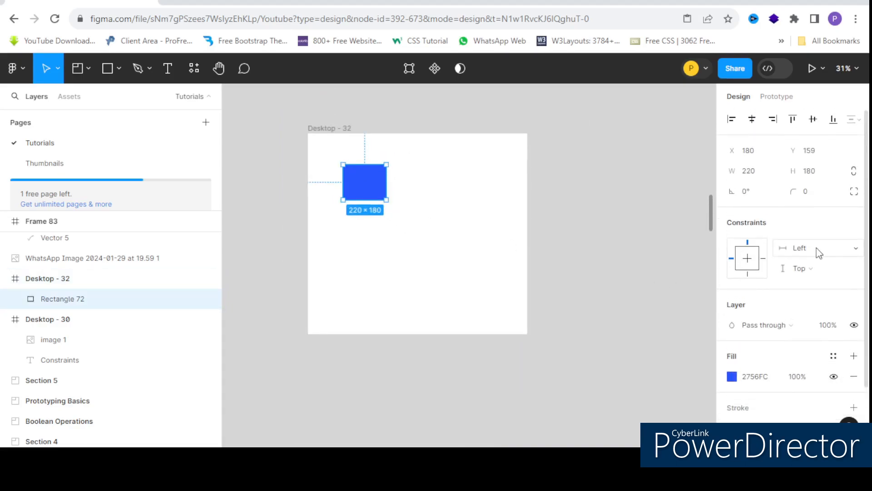
{"action": "left_click", "coordinate": [812, 248]}
{"action": "left_click", "coordinate": [814, 260]}
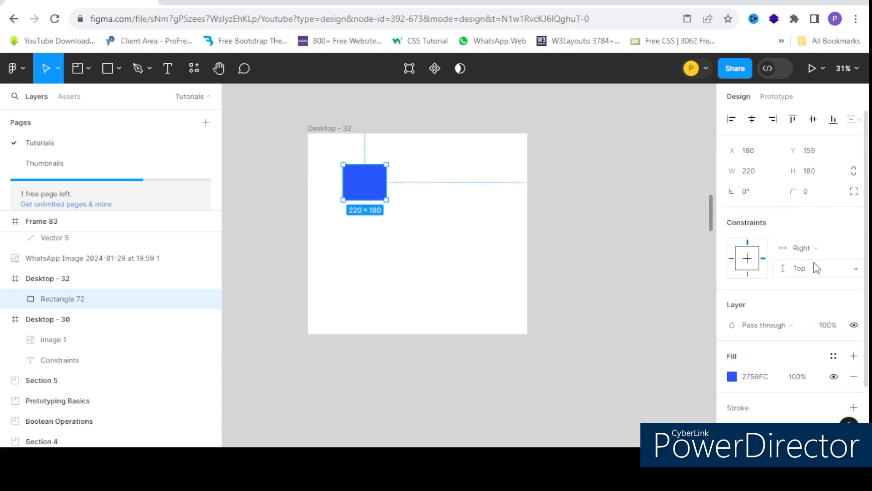
Step: Test the Right constraint by resizing the Desktop - 32 frame to about 1243 × 764, 1400 × 1039 and finally 1095 wide
{"action": "left_click", "coordinate": [325, 131]}
{"action": "scroll", "coordinate": [333, 166], "scroll_direction": "down", "scroll_amount": 3}
{"action": "scroll", "coordinate": [349, 177], "scroll_direction": "up", "scroll_amount": 2}
{"action": "left_click_drag", "start_coordinate": [543, 204], "coordinate": [497, 196]}
{"action": "left_click_drag", "start_coordinate": [415, 290], "coordinate": [416, 249]}
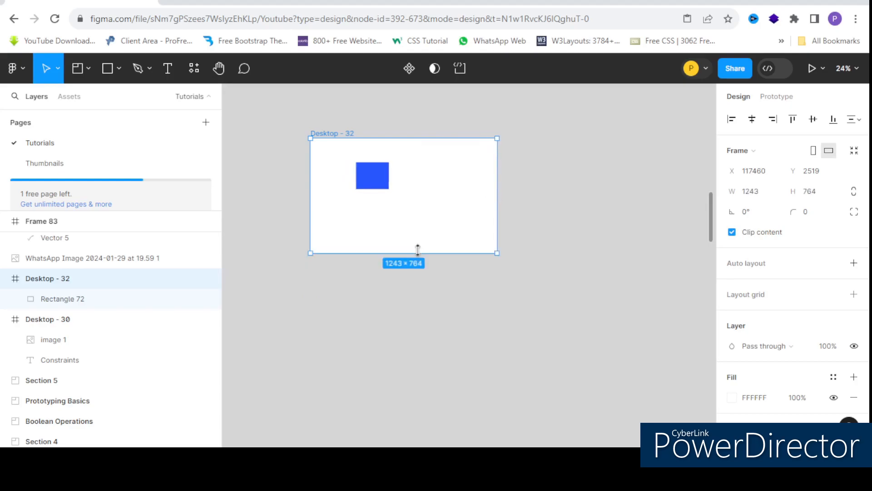
{"action": "left_click_drag", "start_coordinate": [498, 250], "coordinate": [521, 293]}
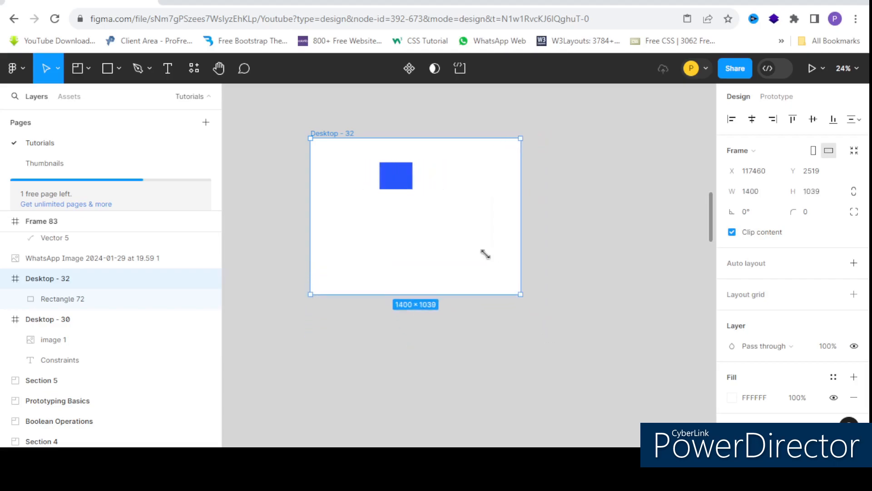
{"action": "left_click_drag", "start_coordinate": [518, 294], "coordinate": [475, 253]}
{"action": "left_click", "coordinate": [523, 251]}
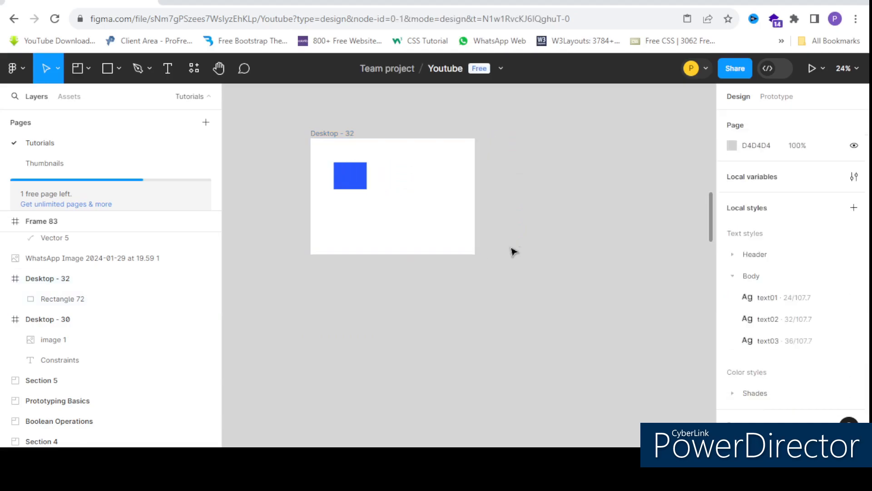
Step: Set the blue rectangle's vertical constraint to Bottom
{"action": "scroll", "coordinate": [318, 172], "scroll_direction": "up", "scroll_amount": 1}
{"action": "left_click", "coordinate": [369, 187]}
{"action": "scroll", "coordinate": [350, 159], "scroll_direction": "up", "scroll_amount": 2}
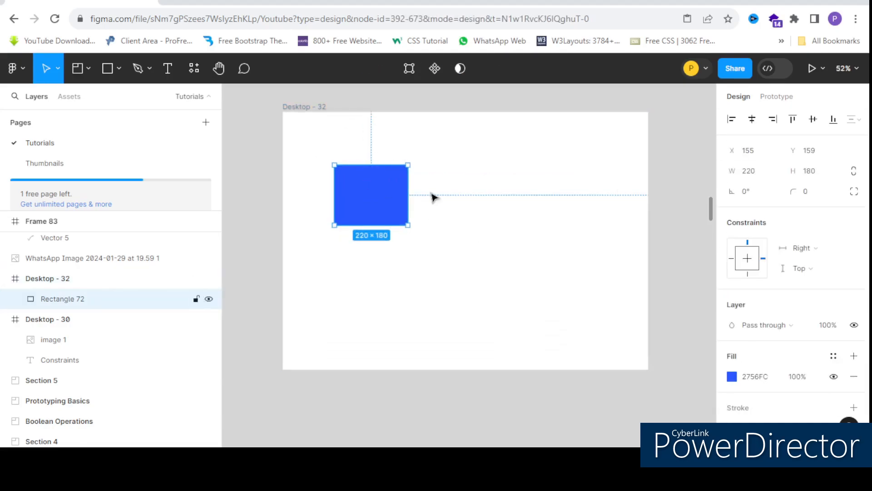
{"action": "scroll", "coordinate": [374, 196], "scroll_direction": "up", "scroll_amount": 1}
{"action": "scroll", "coordinate": [399, 204], "scroll_direction": "down", "scroll_amount": 2}
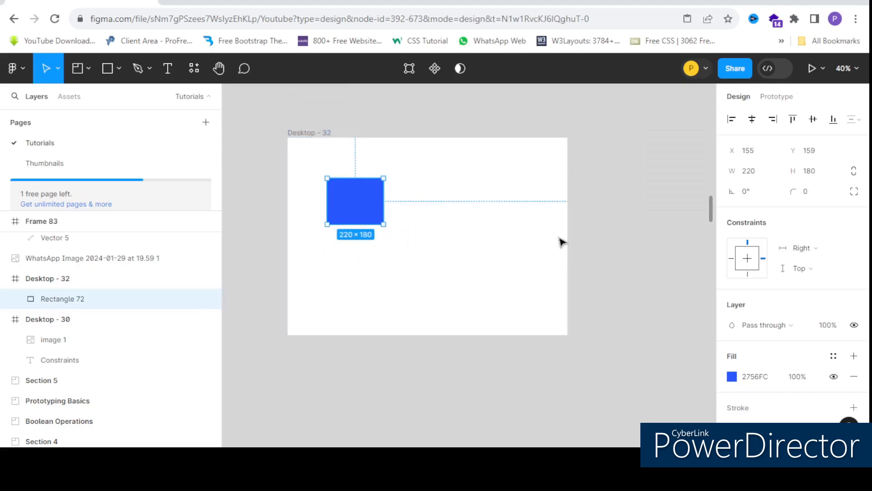
{"action": "scroll", "coordinate": [801, 199], "scroll_direction": "down", "scroll_amount": 2}
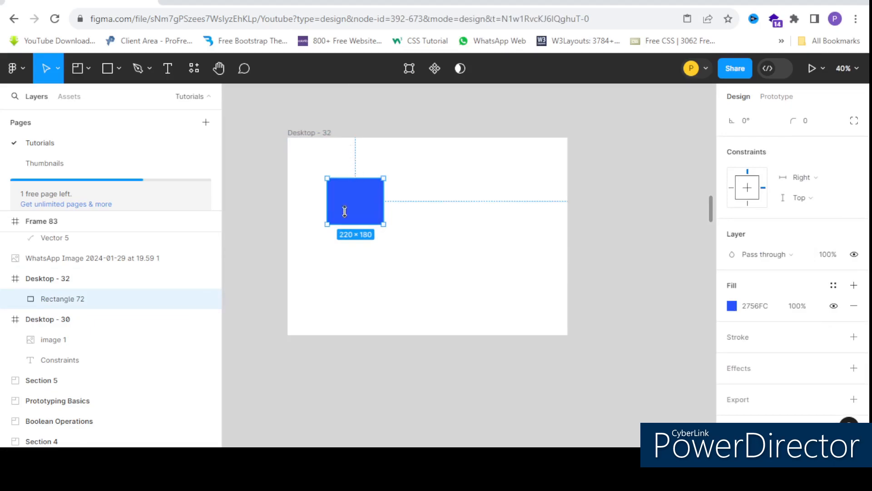
{"action": "left_click", "coordinate": [804, 198]}
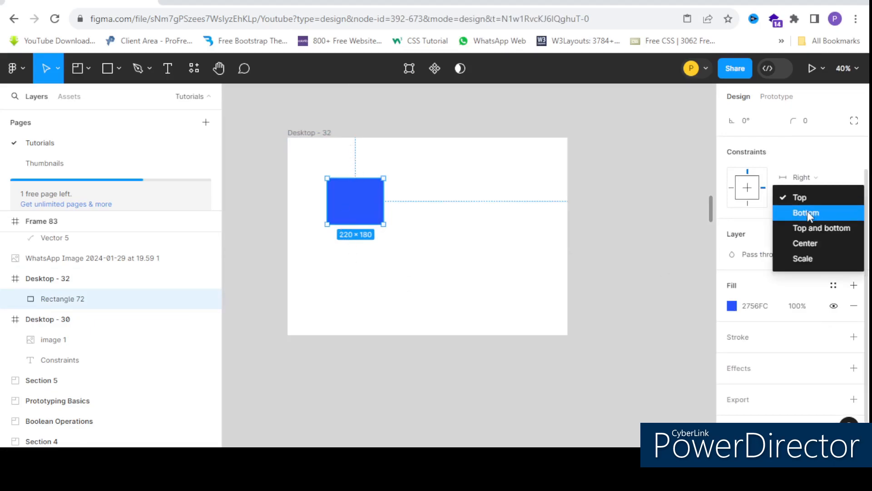
{"action": "left_click", "coordinate": [808, 211]}
Step: Test the Bottom constraint by resizing the Desktop - 32 frame to about 1095 × 885 and back down to about 1107 × 772
{"action": "scroll", "coordinate": [337, 174], "scroll_direction": "down", "scroll_amount": 3}
{"action": "left_click", "coordinate": [382, 253]}
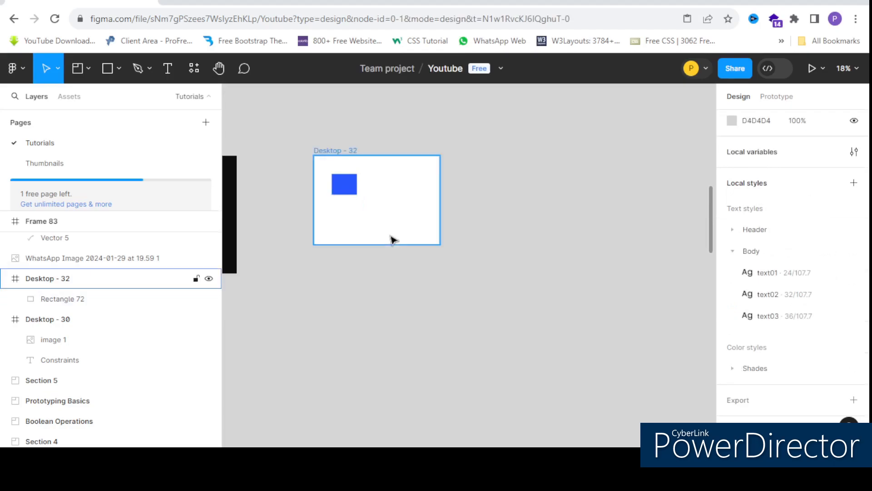
{"action": "left_click", "coordinate": [382, 245]}
{"action": "left_click_drag", "start_coordinate": [407, 278], "coordinate": [414, 257]}
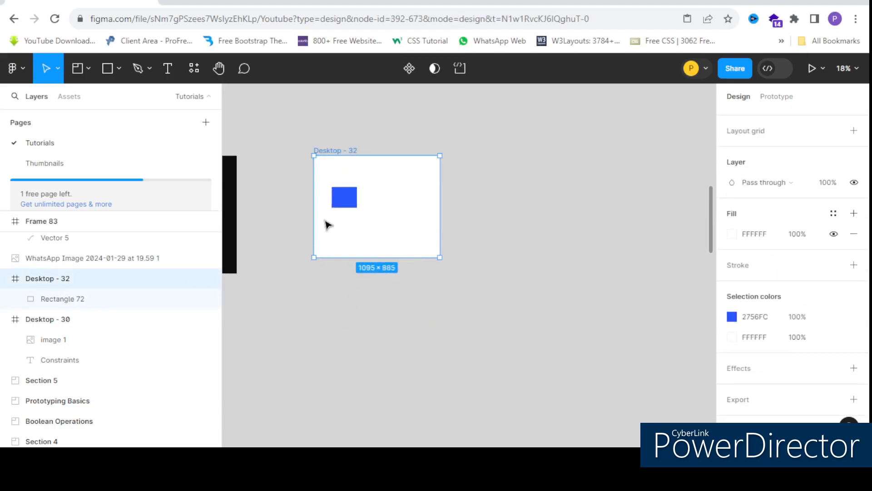
{"action": "scroll", "coordinate": [351, 218], "scroll_direction": "up", "scroll_amount": 2}
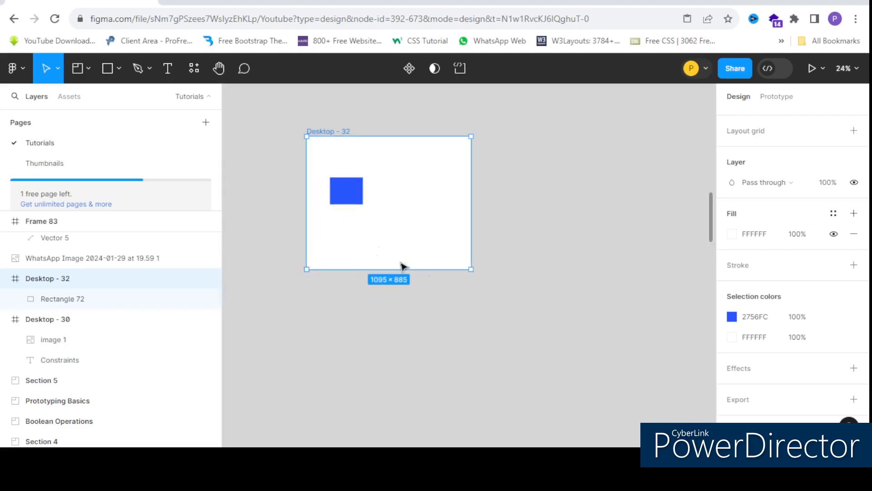
{"action": "mouse_move", "coordinate": [470, 269]}
{"action": "left_mouse_down"}
{"action": "mouse_move", "coordinate": [531, 352]}
{"action": "mouse_move", "coordinate": [440, 250]}
{"action": "mouse_move", "coordinate": [469, 301]}
{"action": "mouse_move", "coordinate": [472, 252]}
{"action": "left_mouse_up"}
{"action": "scroll", "coordinate": [341, 166], "scroll_direction": "up", "scroll_amount": 3}
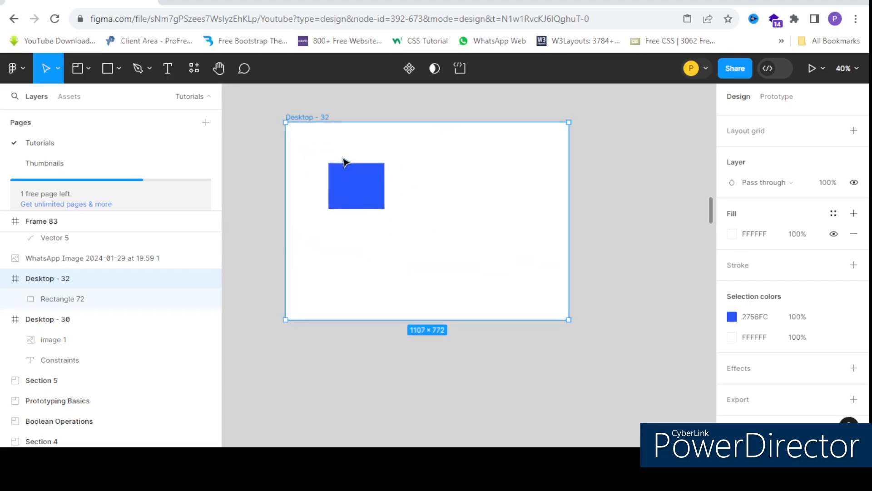
Step: Set the blue rectangle's horizontal constraint to Left and right and move it horizontally closer to the frame's centre
{"action": "left_click", "coordinate": [381, 182]}
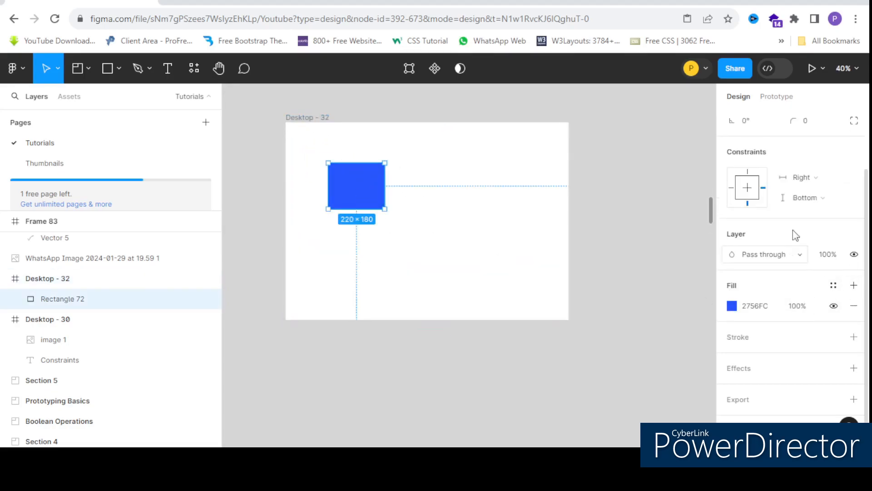
{"action": "left_click", "coordinate": [802, 177]}
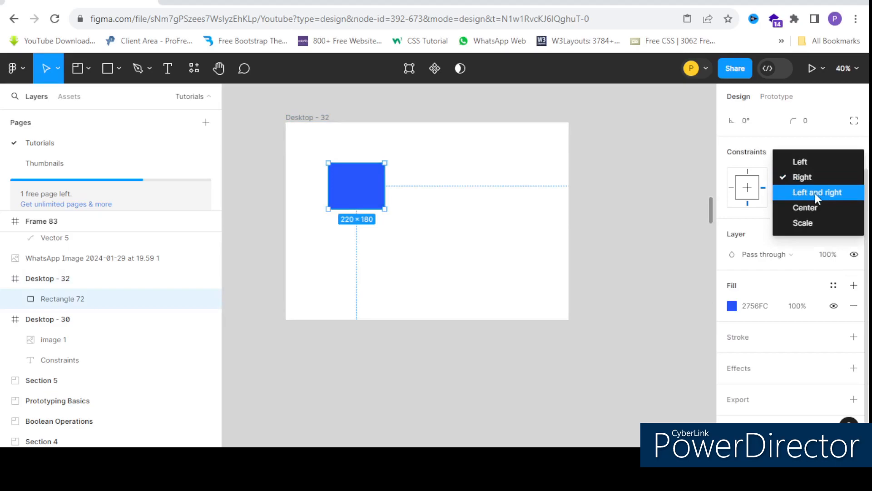
{"action": "left_click", "coordinate": [811, 194]}
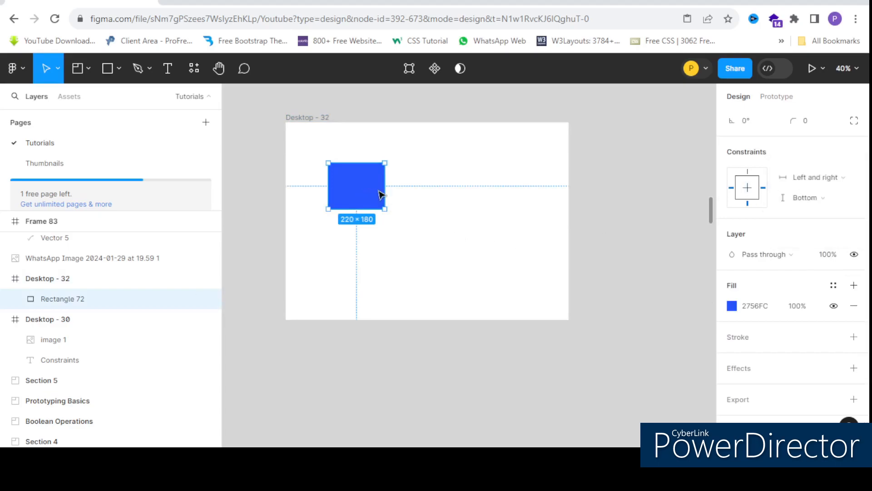
{"action": "left_click_drag", "start_coordinate": [377, 194], "coordinate": [424, 195]}
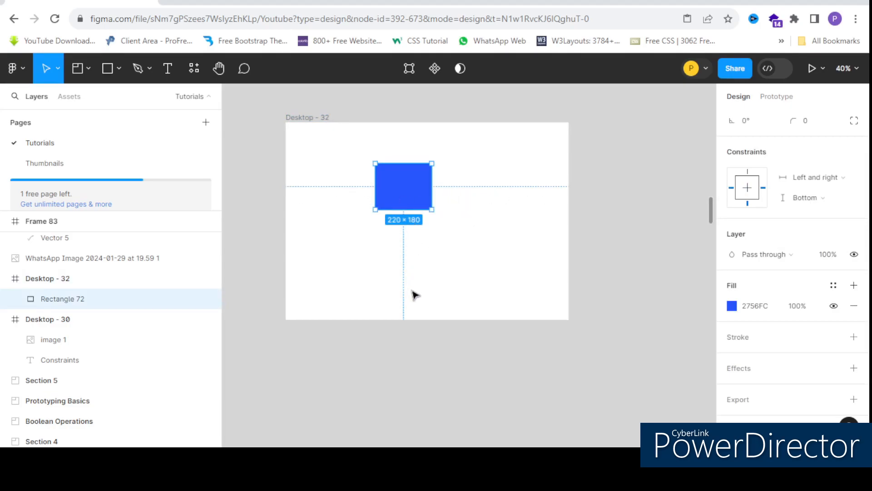
Step: Try resizing the Desktop - 32 frame to test the Left and right constraint, and undo the resize
{"action": "scroll", "coordinate": [336, 189], "scroll_direction": "down", "scroll_amount": 5}
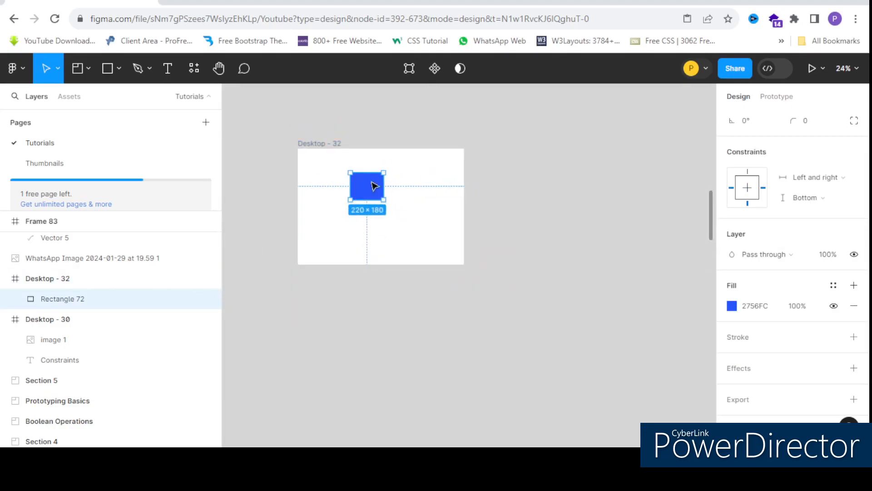
{"action": "scroll", "coordinate": [377, 201], "scroll_direction": "up", "scroll_amount": 2}
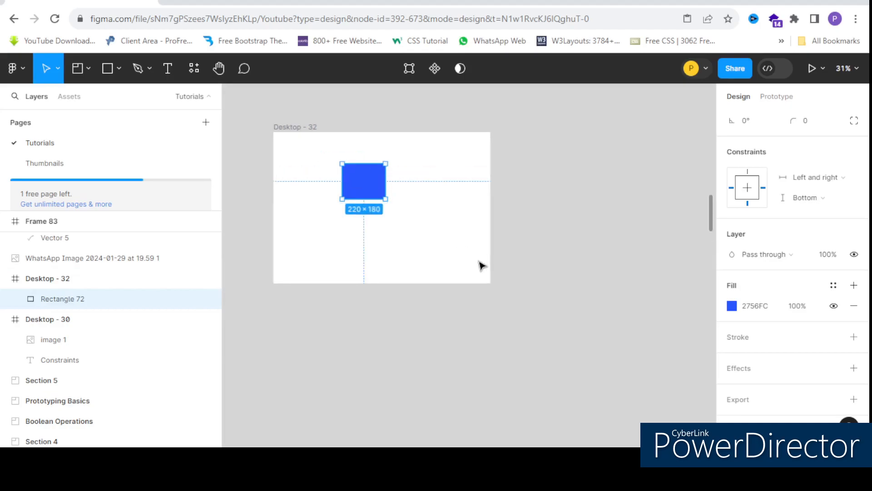
{"action": "left_click", "coordinate": [492, 285]}
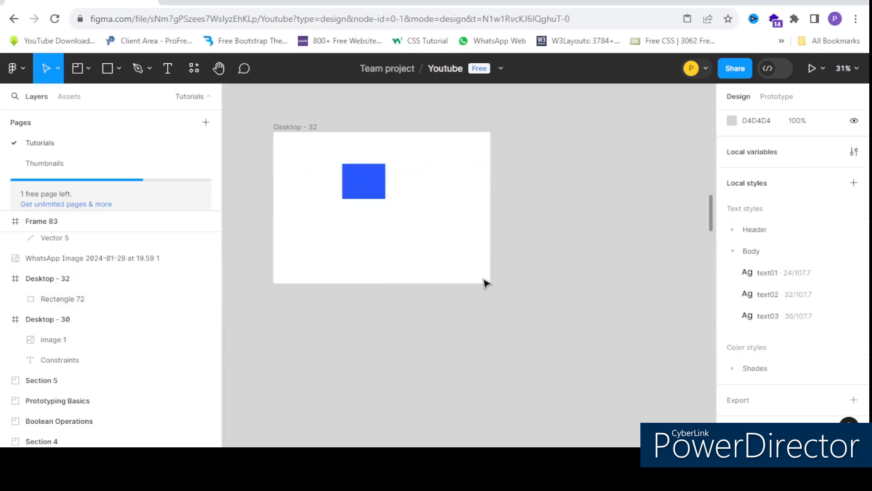
{"action": "left_click", "coordinate": [299, 131]}
{"action": "left_click_drag", "start_coordinate": [560, 323], "coordinate": [525, 343]}
{"action": "key", "text": "ctrl+z"}
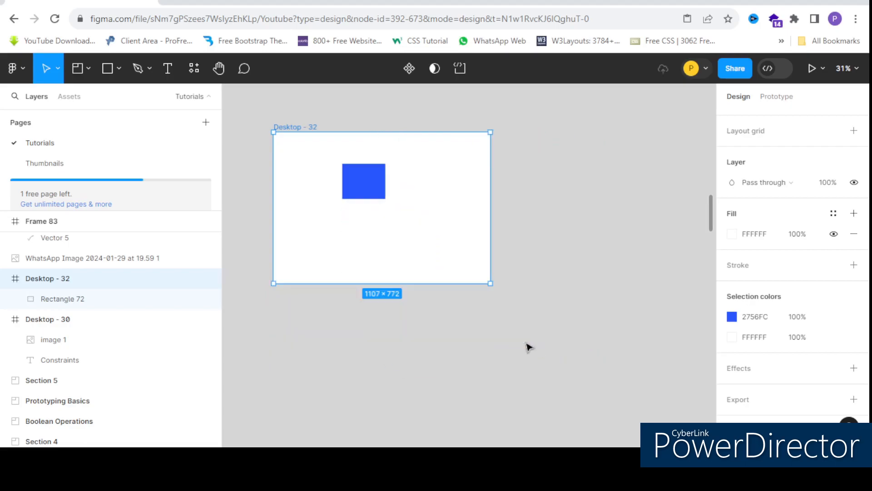
Step: Try resizing the Desktop - 32 frame sideways and diagonally to test the Left and right with Bottom constraints, undoing each resize
{"action": "left_click", "coordinate": [355, 190]}
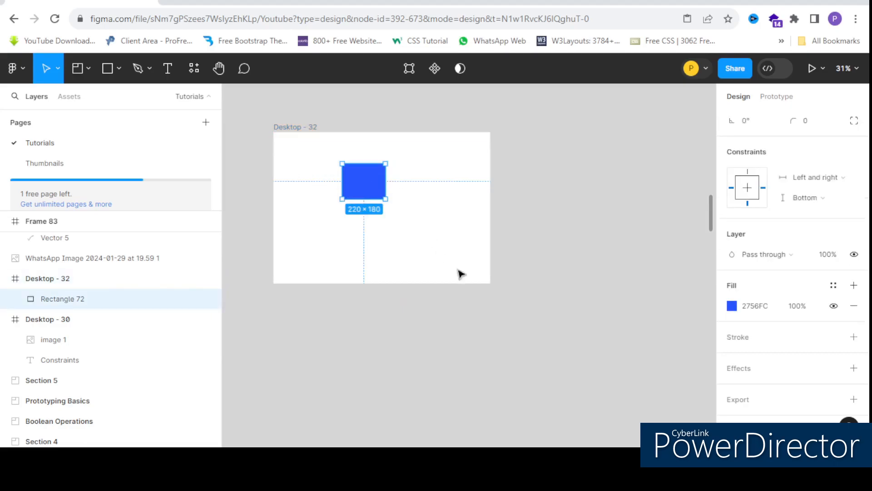
{"action": "left_click", "coordinate": [285, 126]}
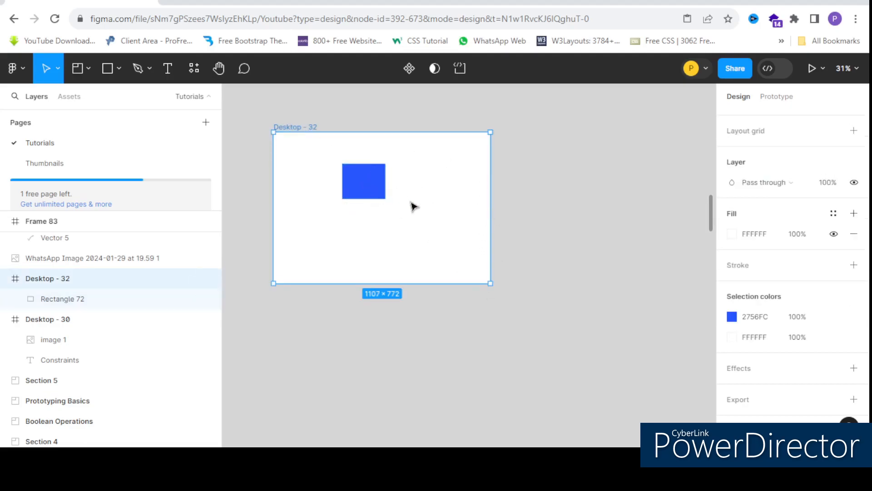
{"action": "left_click_drag", "start_coordinate": [504, 223], "coordinate": [593, 228]}
{"action": "key", "text": "ctrl+z"}
{"action": "left_click_drag", "start_coordinate": [489, 281], "coordinate": [500, 295]}
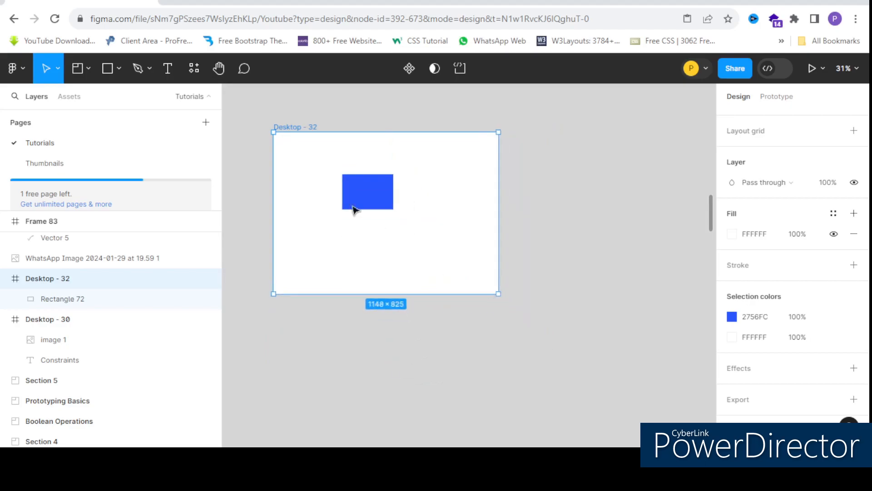
{"action": "key", "text": "ctrl+z"}
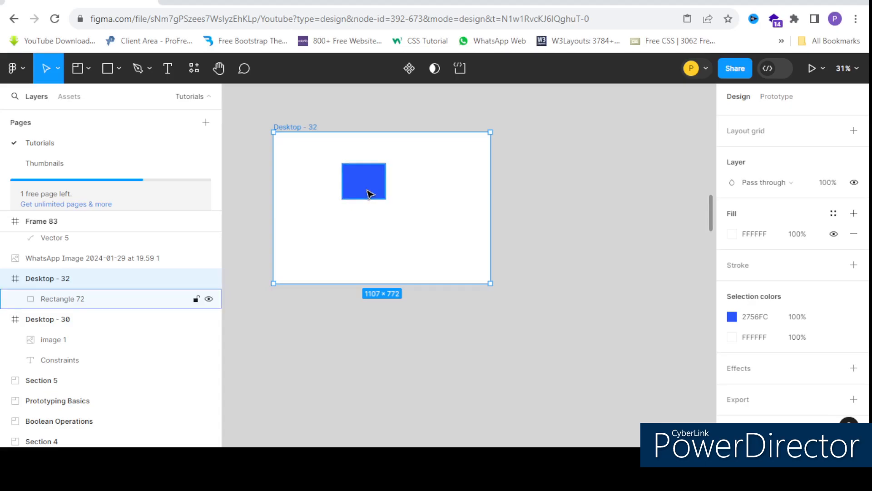
Step: Set the blue rectangle's horizontal constraint to Center and its vertical constraint to Top and bottom
{"action": "left_click", "coordinate": [367, 194]}
{"action": "left_click", "coordinate": [368, 220]}
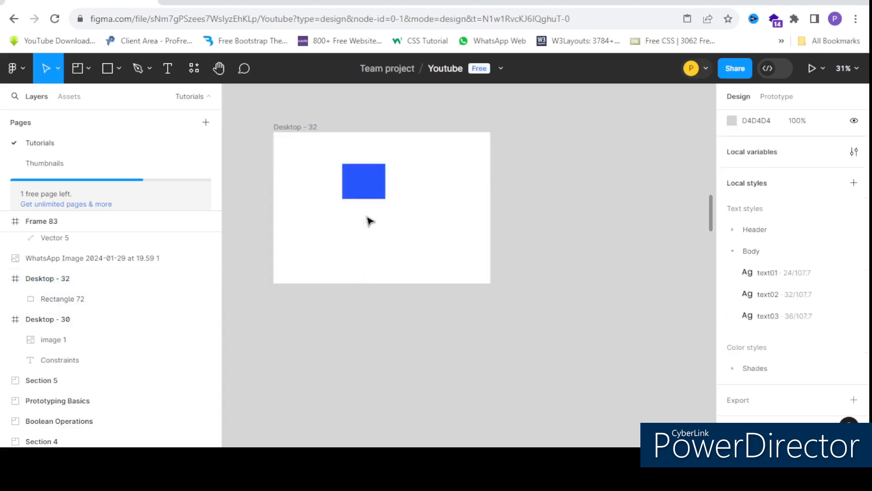
{"action": "left_click", "coordinate": [362, 187]}
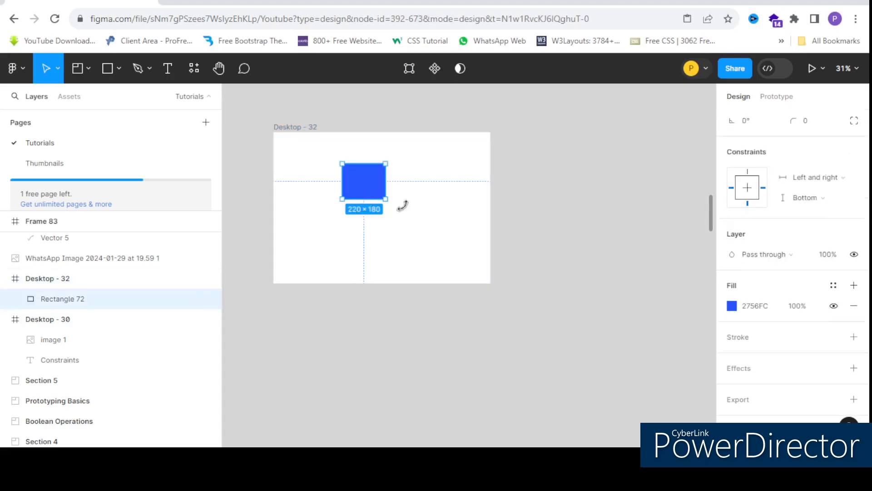
{"action": "left_click", "coordinate": [813, 177]}
{"action": "left_click", "coordinate": [806, 192]}
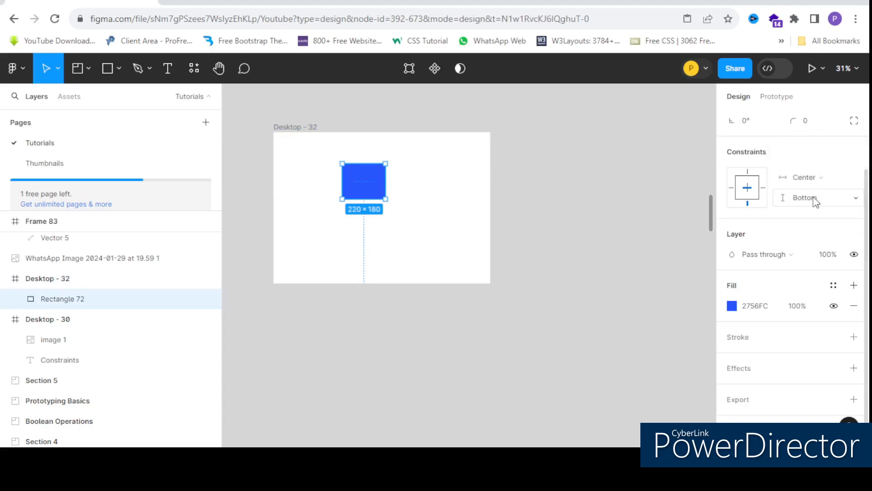
{"action": "left_click", "coordinate": [815, 202]}
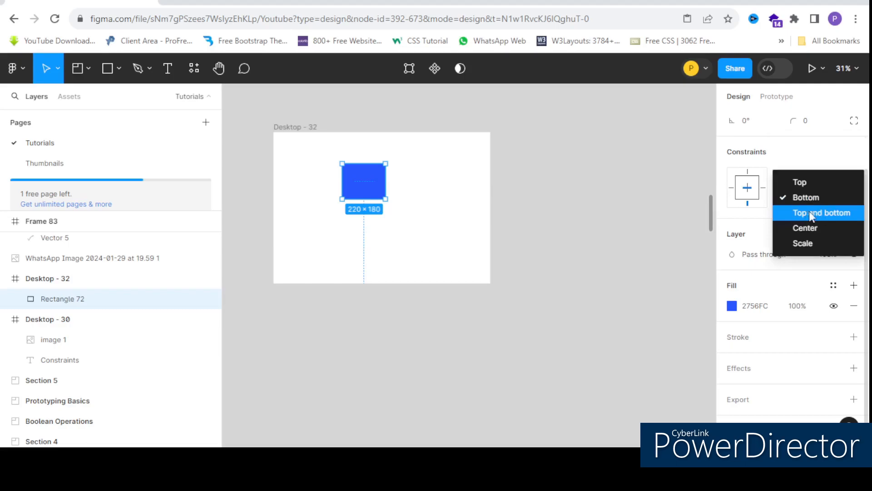
{"action": "left_click", "coordinate": [815, 210]}
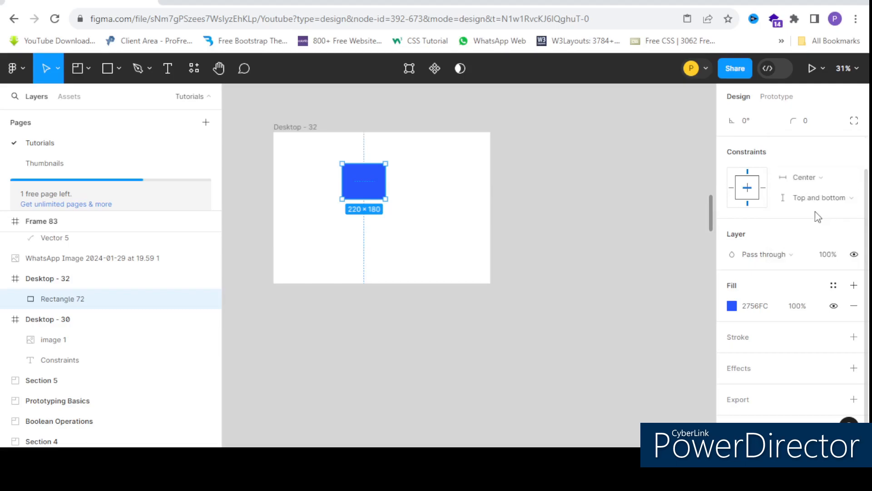
Step: Move the blue rectangle slightly lower inside the Desktop - 32 frame and select the frame
{"action": "left_click", "coordinate": [456, 255]}
{"action": "left_click", "coordinate": [284, 129]}
{"action": "scroll", "coordinate": [339, 175], "scroll_direction": "up", "scroll_amount": 2, "text": "ctrl"}
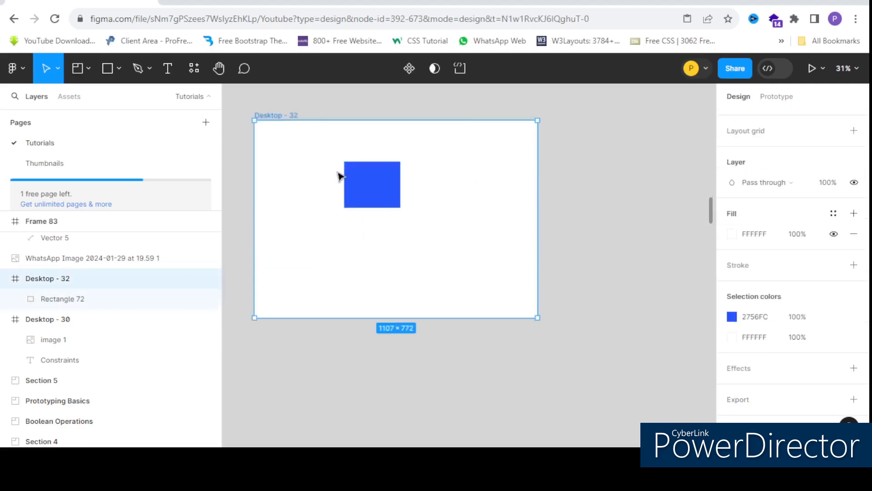
{"action": "left_click", "coordinate": [375, 189]}
{"action": "scroll", "coordinate": [381, 188], "scroll_direction": "down", "scroll_amount": 2, "text": "ctrl"}
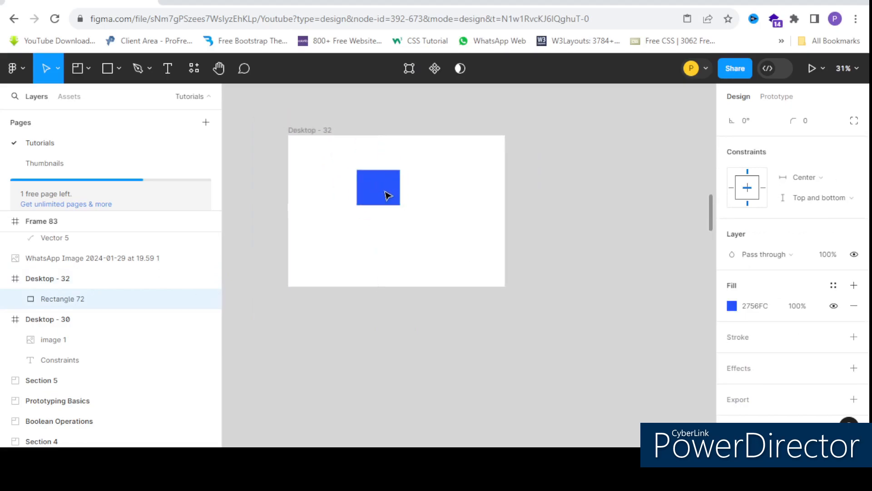
{"action": "left_click", "coordinate": [317, 131]}
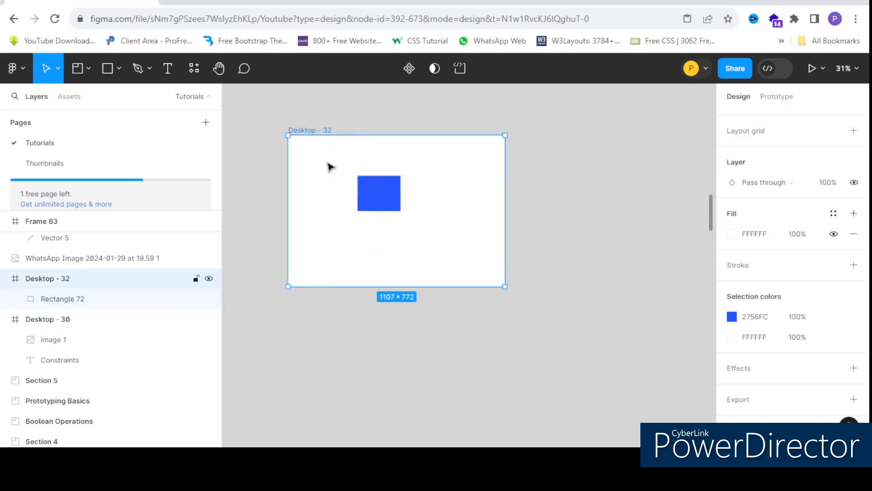
Step: Test the Center and Top and bottom constraints by resizing the Desktop - 32 frame, undoing height changes and ending at about 1210 × 772
{"action": "scroll", "coordinate": [331, 165], "scroll_direction": "down", "scroll_amount": 3, "text": "ctrl"}
{"action": "left_click_drag", "start_coordinate": [425, 232], "coordinate": [452, 263]}
{"action": "key", "text": "ctrl+z"}
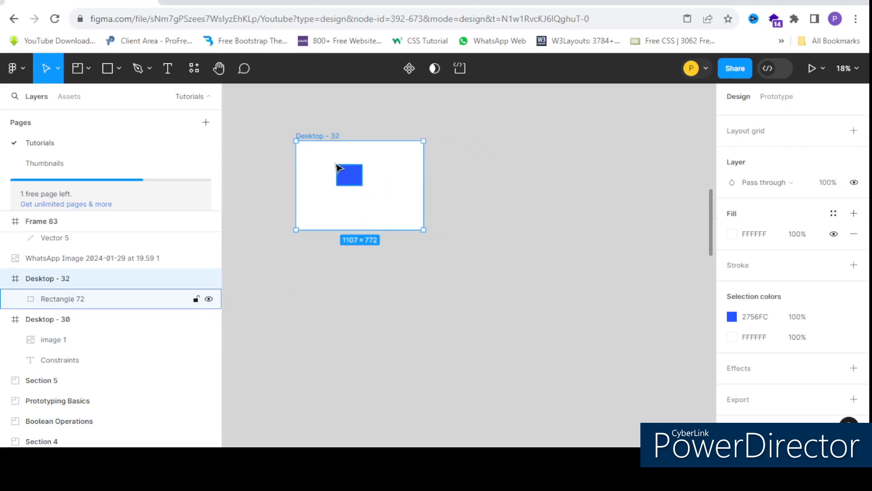
{"action": "scroll", "coordinate": [336, 167], "scroll_direction": "up", "scroll_amount": 3, "text": "ctrl"}
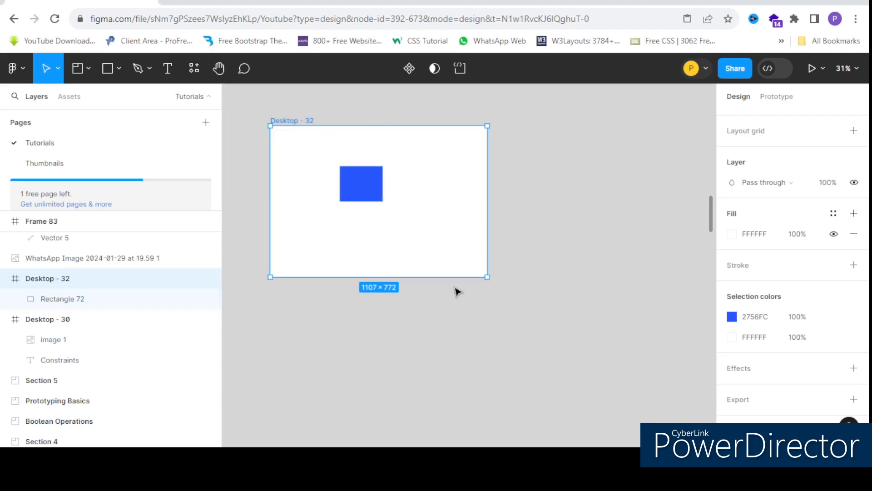
{"action": "left_click_drag", "start_coordinate": [513, 276], "coordinate": [512, 338]}
{"action": "key", "text": "ctrl+z"}
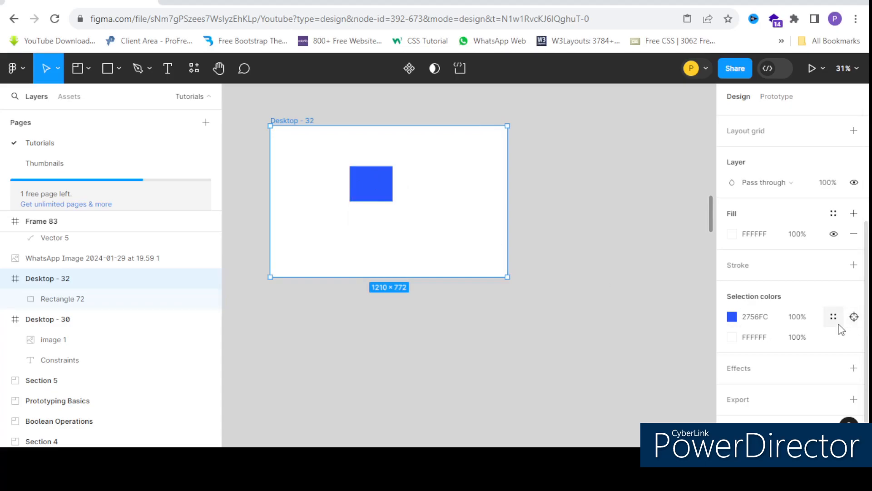
Step: Set both the horizontal and vertical constraints of the blue rectangle to Scale
{"action": "scroll", "coordinate": [797, 300], "scroll_direction": "up", "scroll_amount": 4}
{"action": "scroll", "coordinate": [813, 266], "scroll_direction": "down", "scroll_amount": 4}
{"action": "scroll", "coordinate": [800, 236], "scroll_direction": "up", "scroll_amount": 4}
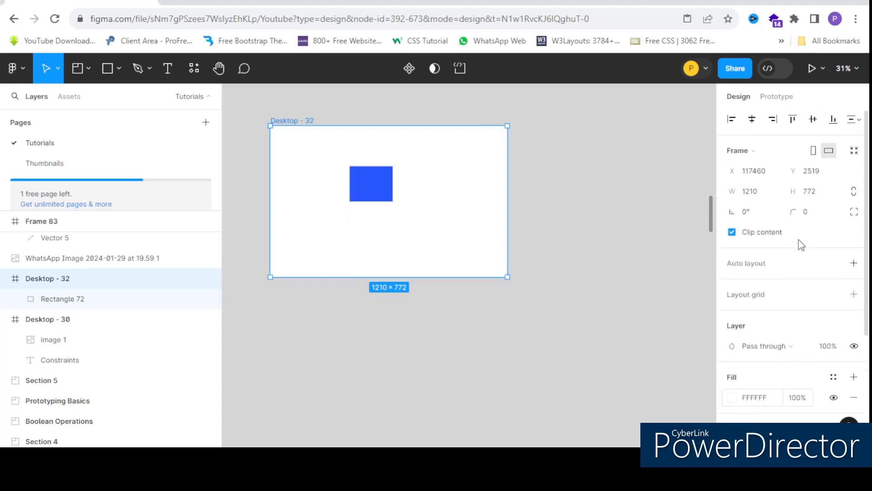
{"action": "left_click", "coordinate": [350, 179]}
{"action": "scroll", "coordinate": [823, 251], "scroll_direction": "down", "scroll_amount": 2}
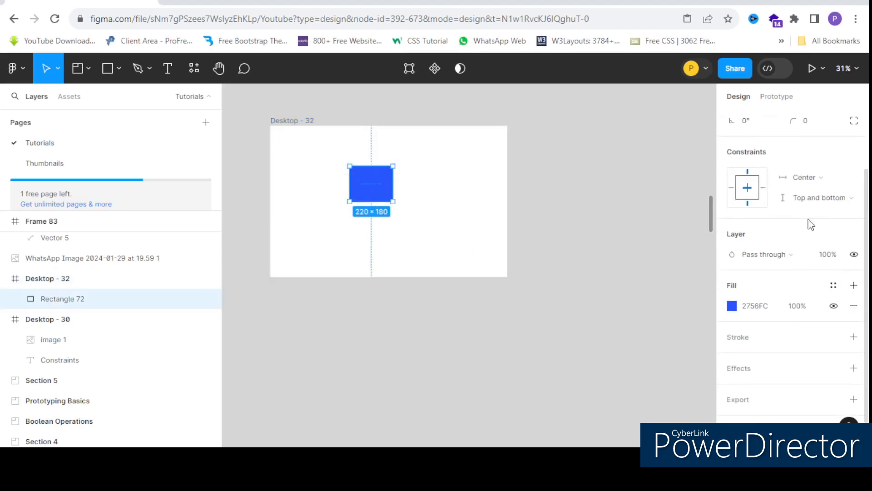
{"action": "left_click", "coordinate": [808, 179]}
{"action": "left_click", "coordinate": [803, 193]}
{"action": "left_click", "coordinate": [802, 199]}
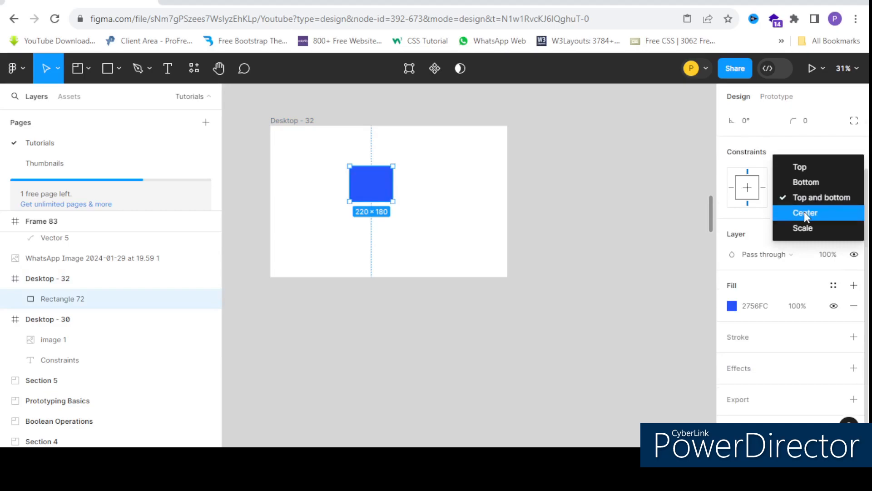
{"action": "left_click", "coordinate": [814, 228]}
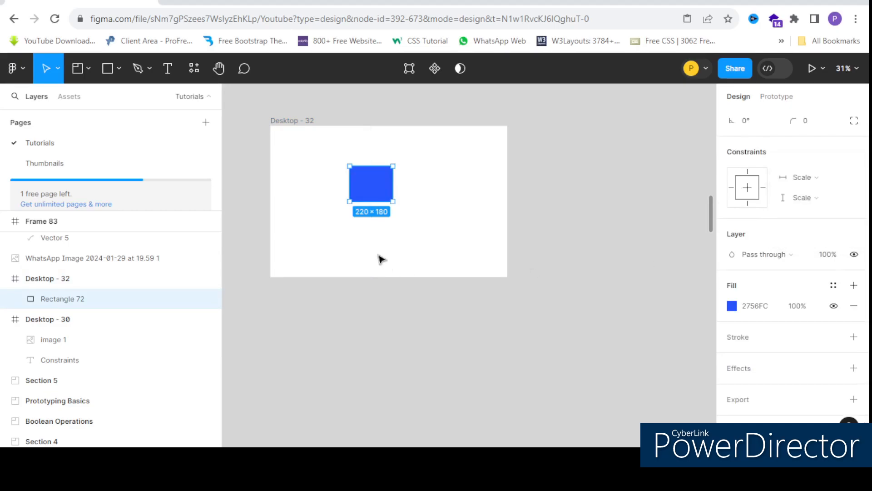
Step: Test the Scale constraints by widening the Desktop - 32 frame to about 1612 and varying its height up to about 1319
{"action": "left_click", "coordinate": [287, 122]}
{"action": "left_click_drag", "start_coordinate": [586, 231], "coordinate": [533, 230]}
{"action": "scroll", "coordinate": [643, 257], "scroll_direction": "down", "scroll_amount": 5}
{"action": "left_click_drag", "start_coordinate": [527, 261], "coordinate": [534, 335]}
{"action": "left_click_drag", "start_coordinate": [538, 342], "coordinate": [528, 285]}
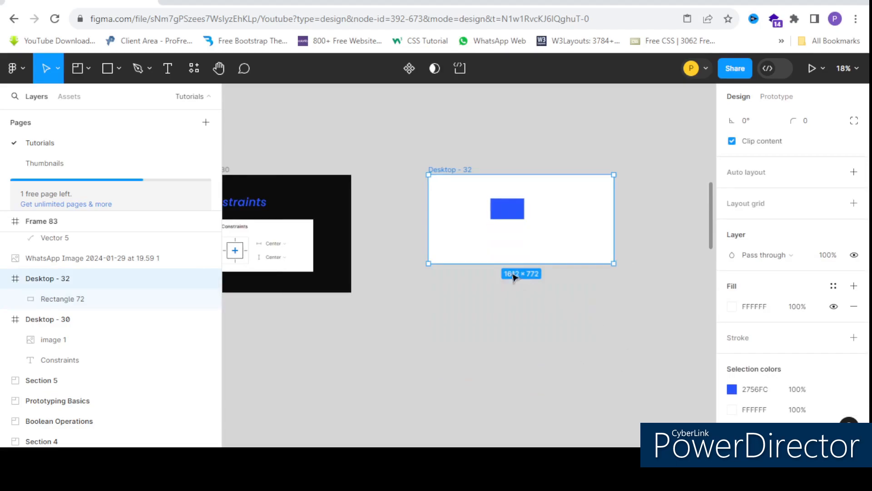
{"action": "scroll", "coordinate": [612, 237], "scroll_direction": "up", "scroll_amount": 3}
{"action": "left_click_drag", "start_coordinate": [608, 377], "coordinate": [594, 389]}
{"action": "scroll", "coordinate": [455, 268], "scroll_direction": "down", "scroll_amount": 5}
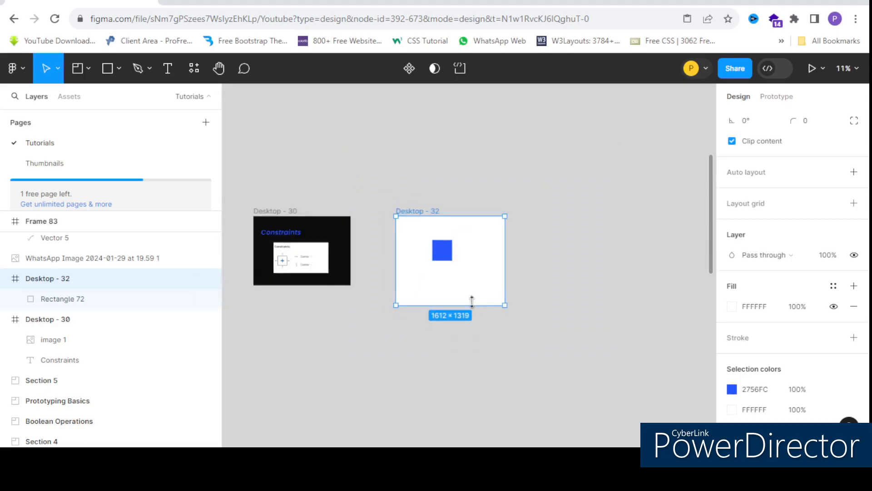
Step: Shrink the Desktop - 32 frame to about 1120 × 1001, and widen it again to about 1493 × 1001
{"action": "scroll", "coordinate": [474, 307], "scroll_direction": "up", "scroll_amount": 3}
{"action": "left_click_drag", "start_coordinate": [476, 307], "coordinate": [477, 262]}
{"action": "scroll", "coordinate": [454, 318], "scroll_direction": "up", "scroll_amount": 2}
{"action": "left_click_drag", "start_coordinate": [558, 232], "coordinate": [412, 208]}
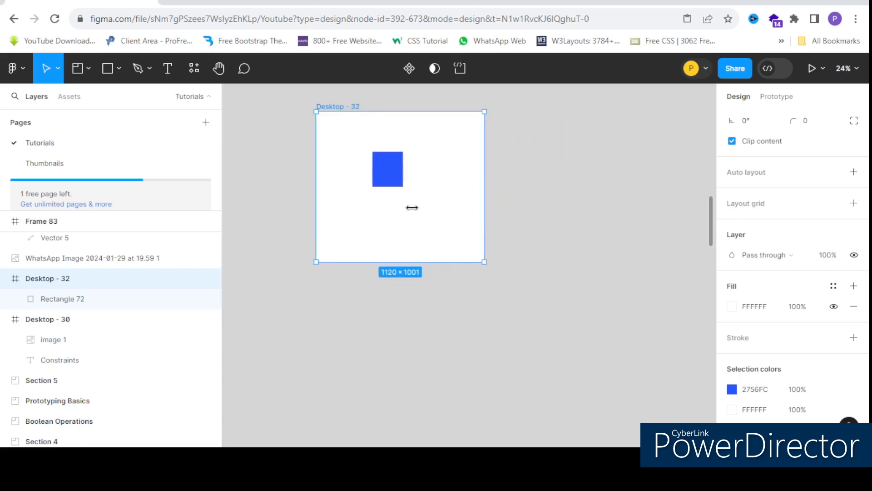
{"action": "left_click_drag", "start_coordinate": [483, 200], "coordinate": [541, 226]}
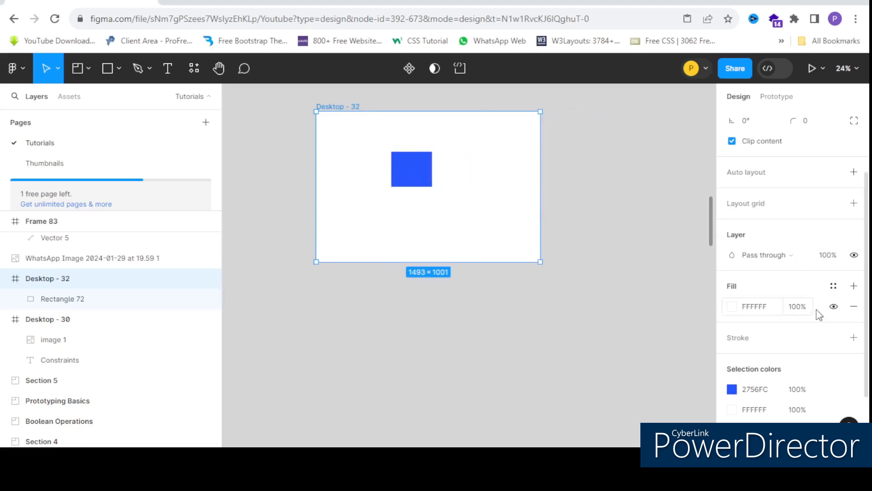
Step: Duplicate the Desktop - 32 frame, with its rectangle, beside the original
{"action": "scroll", "coordinate": [819, 315], "scroll_direction": "down", "scroll_amount": 2}
{"action": "scroll", "coordinate": [777, 231], "scroll_direction": "up", "scroll_amount": 5}
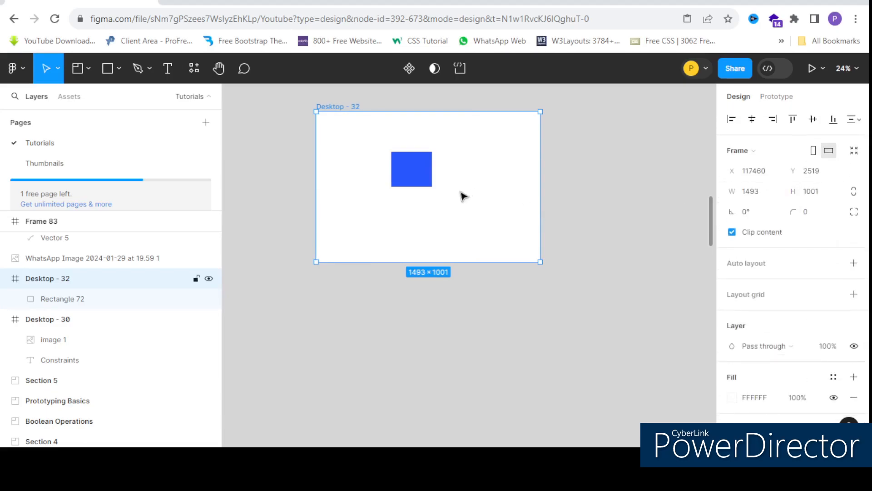
{"action": "left_click", "coordinate": [406, 160]}
{"action": "scroll", "coordinate": [406, 161], "scroll_direction": "up", "scroll_amount": 2}
{"action": "scroll", "coordinate": [406, 163], "scroll_direction": "down", "scroll_amount": 5}
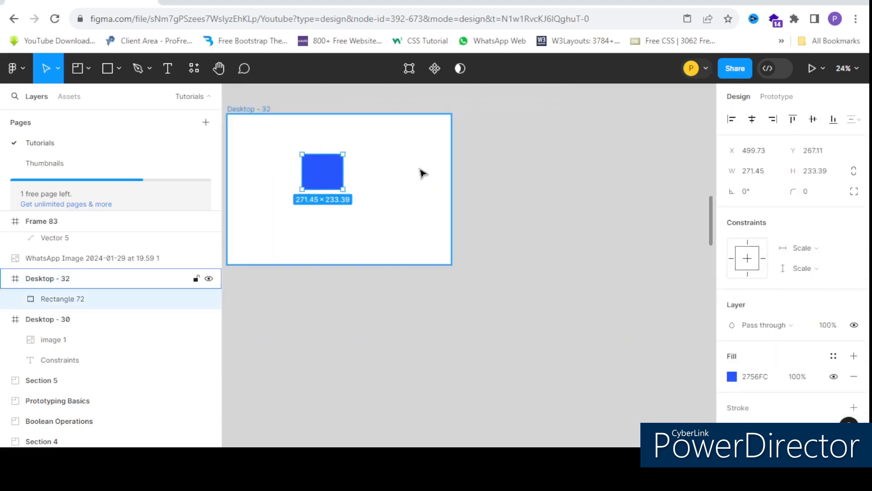
{"action": "scroll", "coordinate": [314, 169], "scroll_direction": "down", "scroll_amount": 2}
{"action": "scroll", "coordinate": [306, 170], "scroll_direction": "up", "scroll_amount": 1}
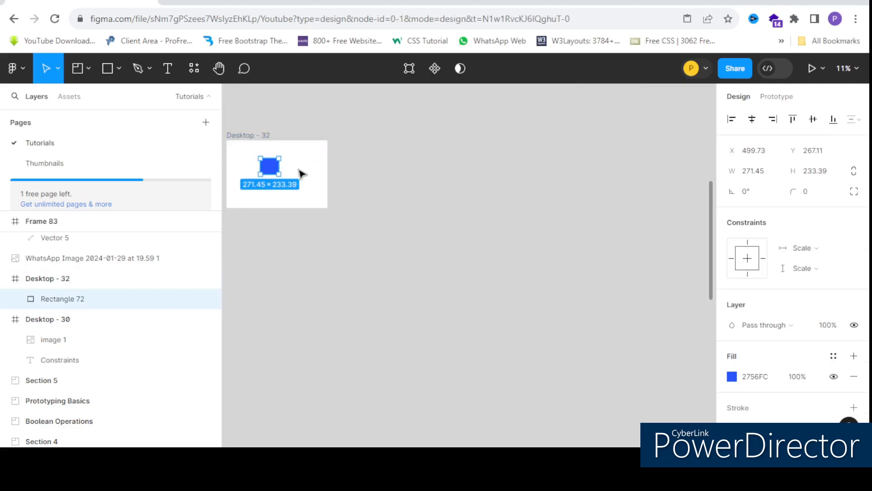
{"action": "left_click", "coordinate": [300, 174]}
{"action": "double_click", "coordinate": [306, 185]}
{"action": "left_click_drag", "start_coordinate": [463, 218], "coordinate": [441, 192]}
{"action": "scroll", "coordinate": [428, 154], "scroll_direction": "up", "scroll_amount": 4}
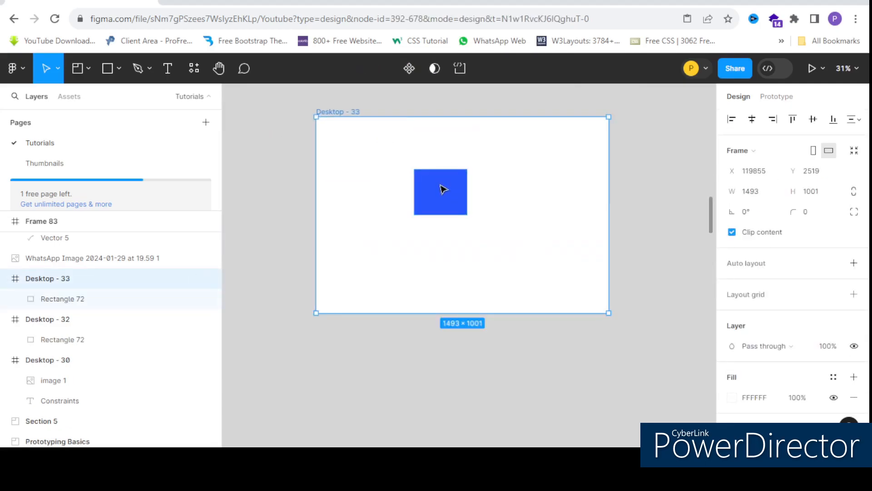
Step: Delete the blue rectangle from the Desktop - 33 frame and clear the selection
{"action": "left_click", "coordinate": [443, 189]}
{"action": "key", "text": "Delete"}
{"action": "key", "text": "Escape"}
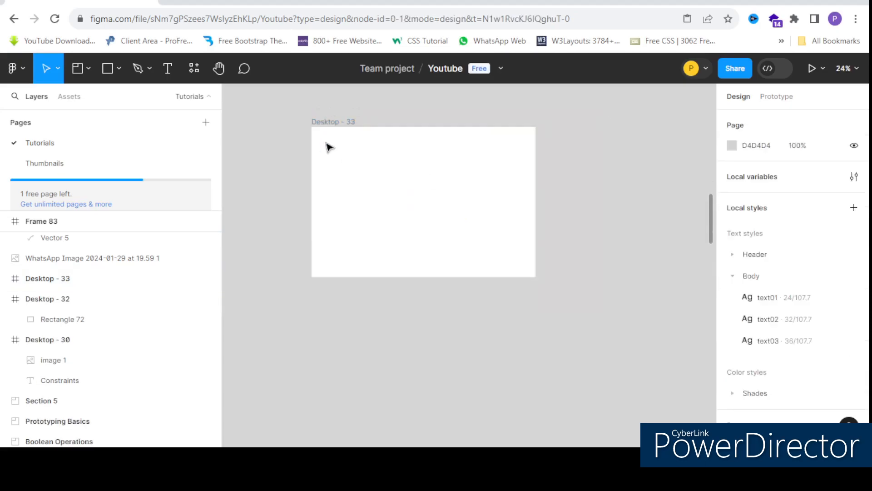
Step: Draw a full-width header rectangle of about 1493 × 110 along the top edge of the Desktop - 33 frame
{"action": "left_click", "coordinate": [113, 70]}
{"action": "scroll", "coordinate": [303, 135], "scroll_direction": "up", "scroll_amount": 2}
{"action": "scroll", "coordinate": [303, 134], "scroll_direction": "down", "scroll_amount": 2}
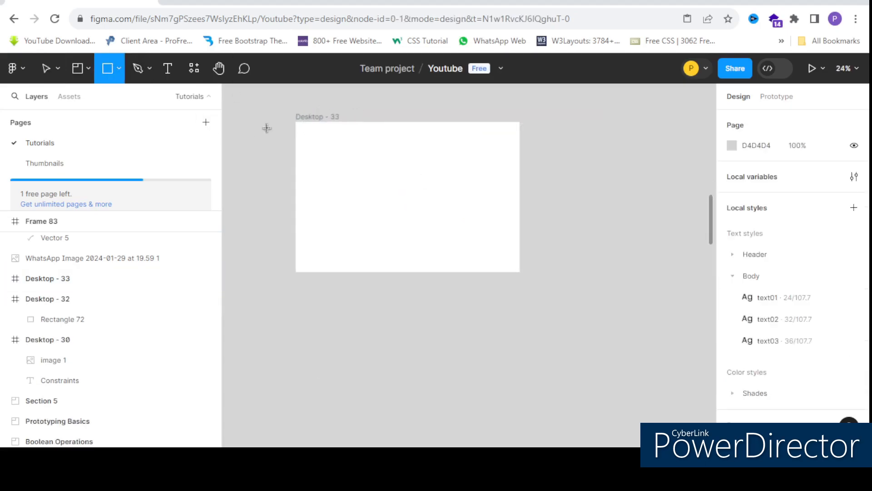
{"action": "scroll", "coordinate": [292, 124], "scroll_direction": "up", "scroll_amount": 2}
{"action": "mouse_move", "coordinate": [293, 113]}
{"action": "left_mouse_down"}
{"action": "mouse_move", "coordinate": [459, 142]}
{"action": "mouse_move", "coordinate": [688, 149]}
{"action": "mouse_move", "coordinate": [674, 141]}
{"action": "left_mouse_up"}
{"action": "left_click_drag", "start_coordinate": [546, 131], "coordinate": [547, 136]}
{"action": "scroll", "coordinate": [438, 124], "scroll_direction": "down", "scroll_amount": 2}
{"action": "scroll", "coordinate": [442, 132], "scroll_direction": "up", "scroll_amount": 3}
{"action": "scroll", "coordinate": [443, 135], "scroll_direction": "down", "scroll_amount": 3}
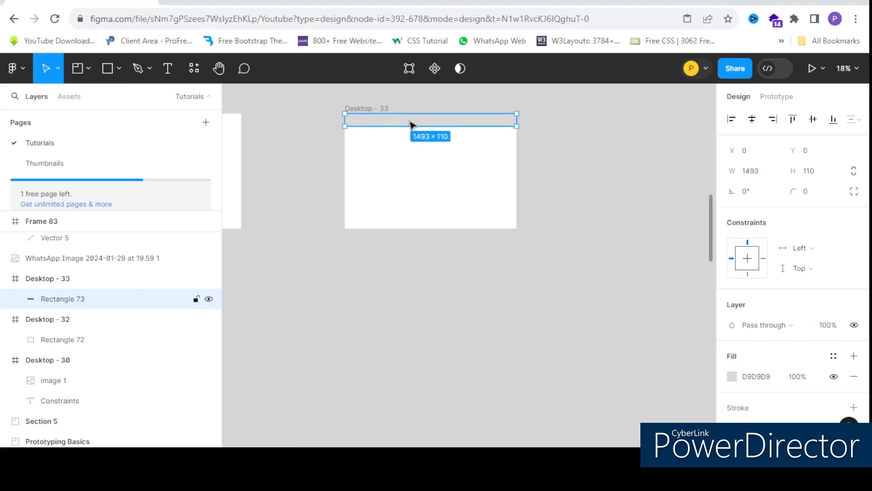
{"action": "scroll", "coordinate": [411, 125], "scroll_direction": "up", "scroll_amount": 1}
{"action": "scroll", "coordinate": [456, 131], "scroll_direction": "up", "scroll_amount": 1}
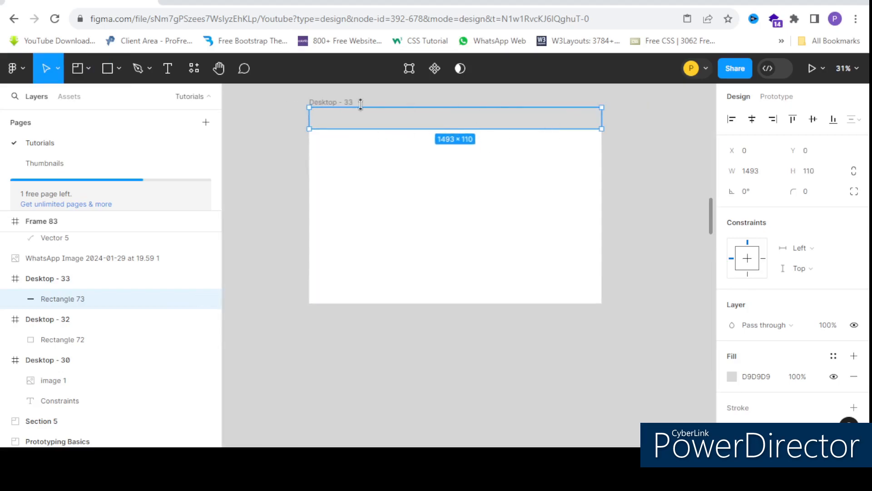
Step: Draw a small rectangle of about 200 × 45 near the left end of the header bar, at about X 77, Y 32
{"action": "left_click", "coordinate": [118, 69]}
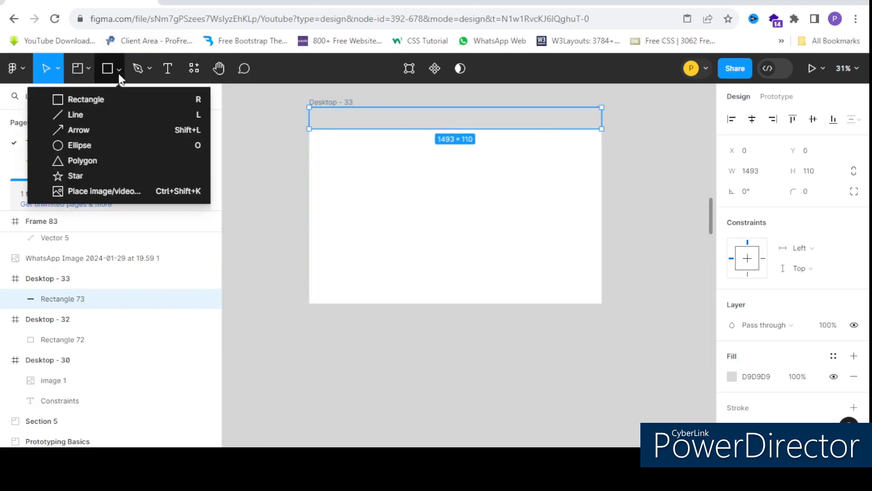
{"action": "left_click", "coordinate": [112, 102]}
{"action": "scroll", "coordinate": [329, 107], "scroll_direction": "up", "scroll_amount": 5}
{"action": "mouse_move", "coordinate": [305, 117]}
{"action": "left_mouse_down"}
{"action": "mouse_move", "coordinate": [393, 132]}
{"action": "mouse_move", "coordinate": [372, 134]}
{"action": "left_mouse_up"}
{"action": "scroll", "coordinate": [377, 137], "scroll_direction": "down", "scroll_amount": 3}
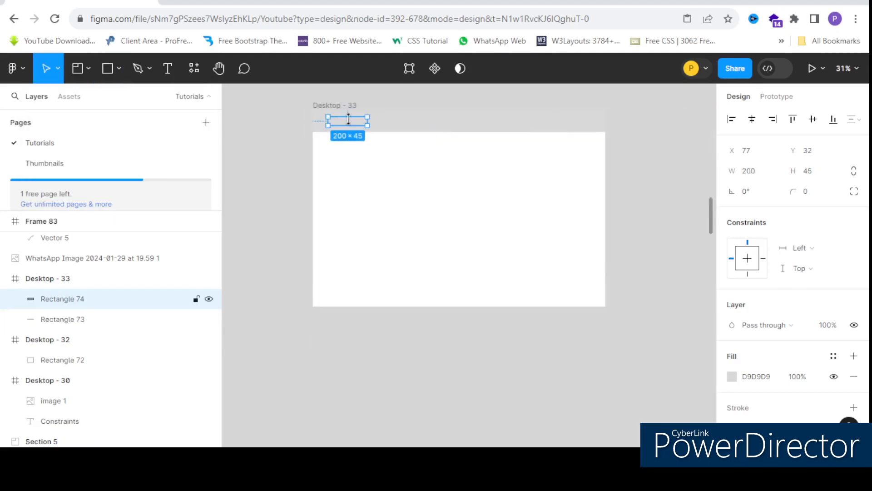
Step: Change the small header rectangle's fill to dark grey 303030
{"action": "scroll", "coordinate": [785, 364], "scroll_direction": "down", "scroll_amount": 2}
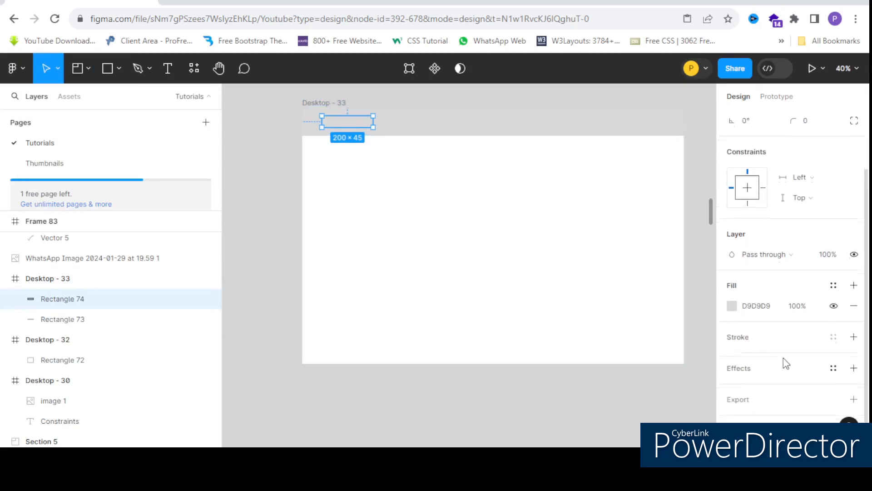
{"action": "left_click", "coordinate": [731, 305]}
{"action": "left_click_drag", "start_coordinate": [607, 194], "coordinate": [541, 265]}
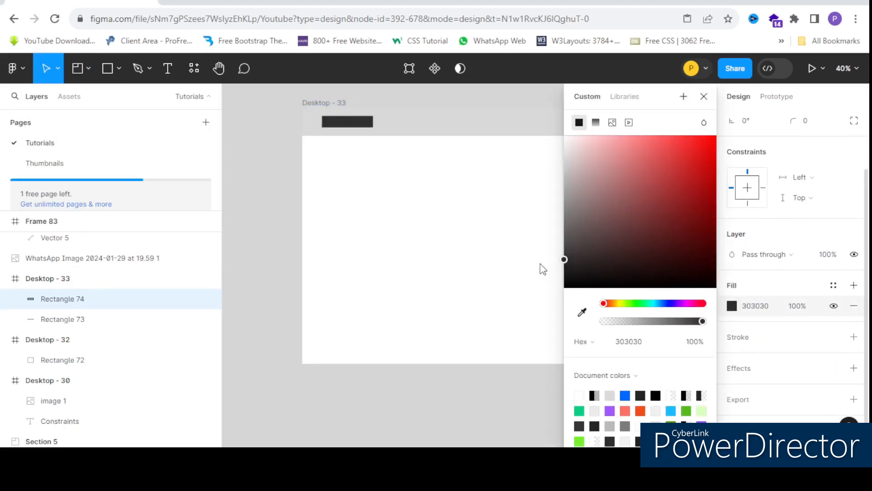
Step: Place a copy of the small dark header rectangle toward the right end of the header bar in Desktop - 33
{"action": "scroll", "coordinate": [330, 184], "scroll_direction": "down", "scroll_amount": 2}
{"action": "left_click", "coordinate": [400, 207]}
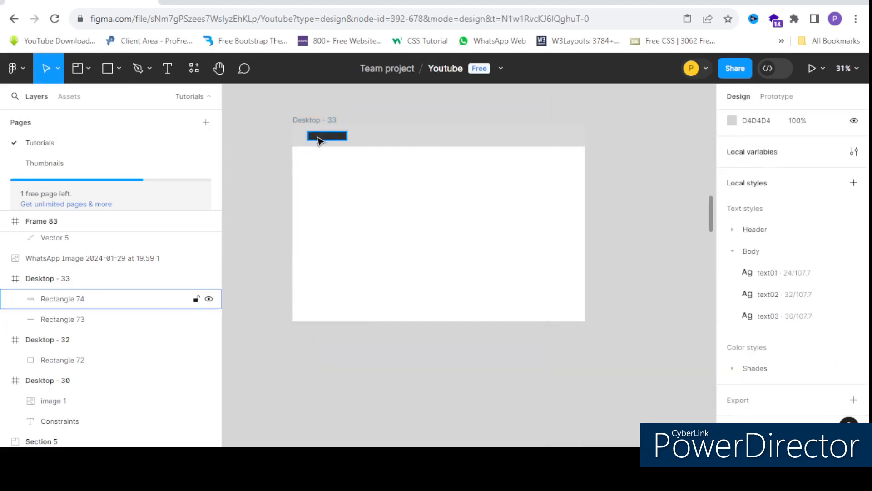
{"action": "left_click", "coordinate": [320, 137]}
{"action": "left_click_drag", "start_coordinate": [320, 137], "coordinate": [492, 137]}
Step: Scale the copied rectangle down to about 94 × 21 and change its fill to grey 595959
{"action": "scroll", "coordinate": [473, 137], "scroll_direction": "up", "scroll_amount": 3}
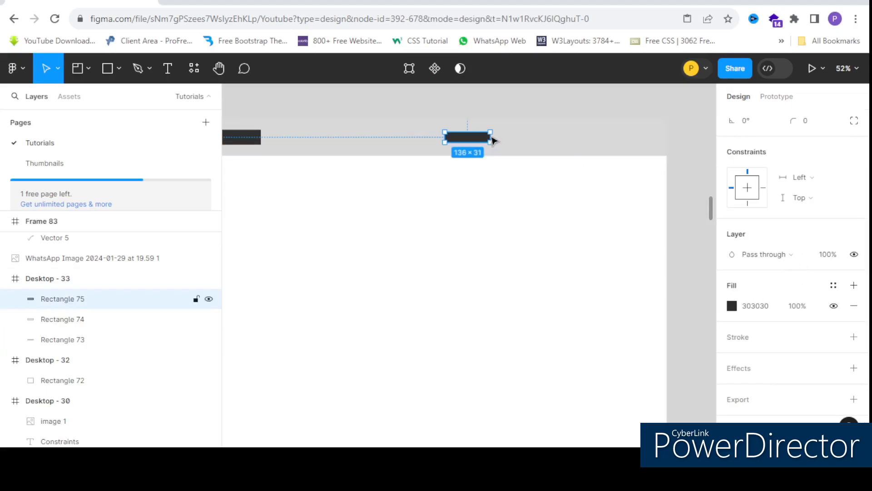
{"action": "left_click_drag", "start_coordinate": [490, 136], "coordinate": [476, 135]}
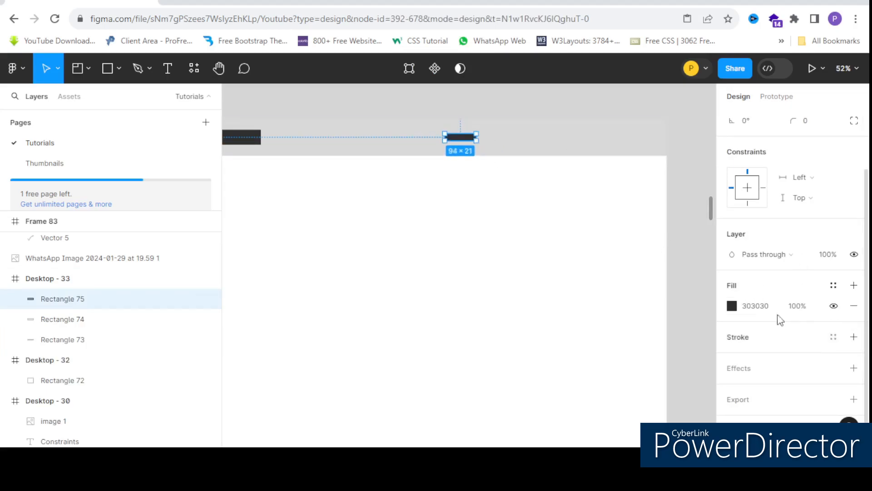
{"action": "left_click", "coordinate": [732, 305]}
{"action": "left_click_drag", "start_coordinate": [575, 235], "coordinate": [564, 234]}
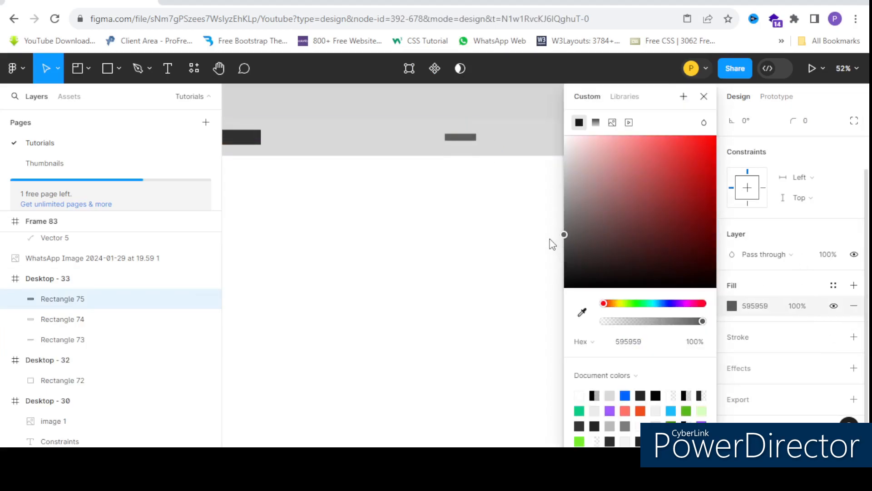
{"action": "key", "text": "ctrl+d"}
{"action": "left_click", "coordinate": [462, 142]}
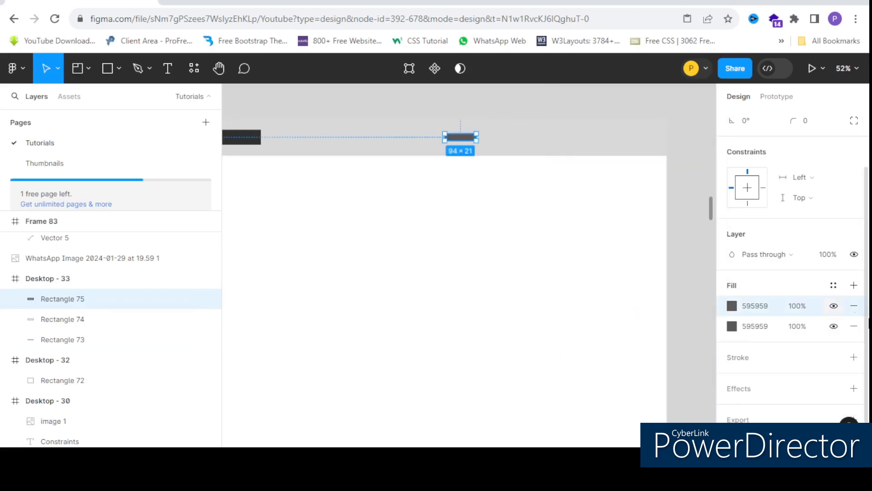
{"action": "left_click", "coordinate": [853, 305]}
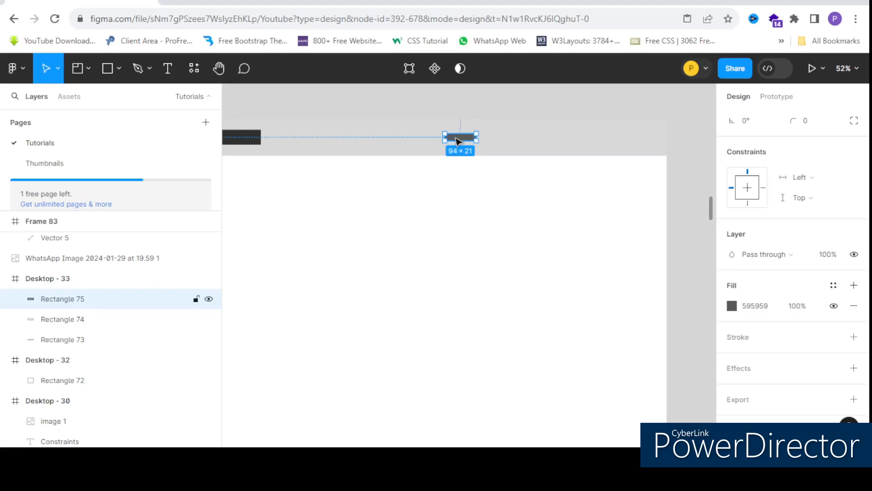
Step: Duplicate the small grey rectangle three times along the header bar to form a row of four menu items spaced 47 apart
{"action": "key", "text": "ctrl+d"}
{"action": "left_click_drag", "start_coordinate": [668, 142], "coordinate": [463, 139]}
{"action": "key", "text": "ctrl+d"}
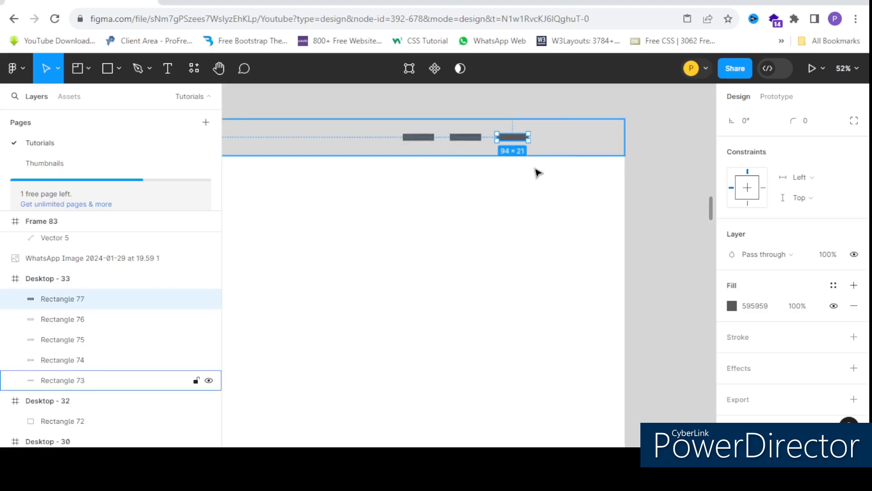
{"action": "key", "text": "ctrl+d"}
{"action": "scroll", "coordinate": [634, 168], "scroll_direction": "down", "scroll_amount": 3}
{"action": "left_click", "coordinate": [517, 150]}
{"action": "scroll", "coordinate": [566, 160], "scroll_direction": "up", "scroll_amount": 3}
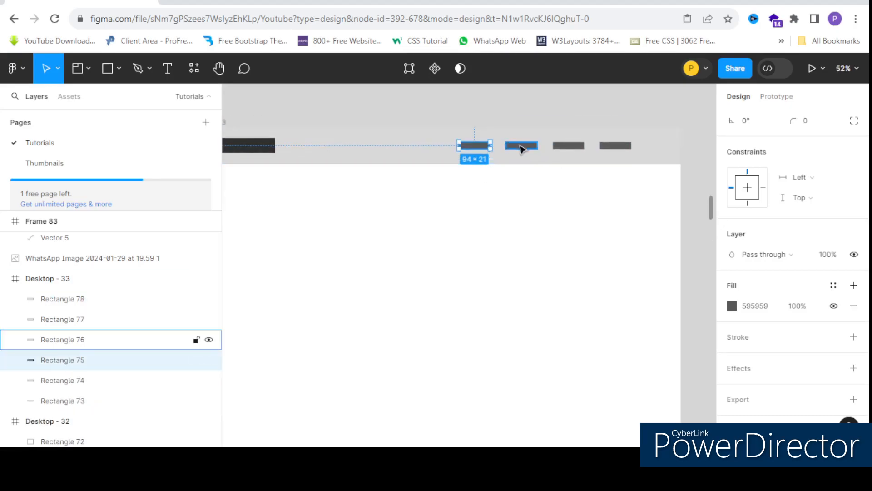
{"action": "scroll", "coordinate": [545, 136], "scroll_direction": "down", "scroll_amount": 3}
{"action": "left_click", "coordinate": [515, 174]}
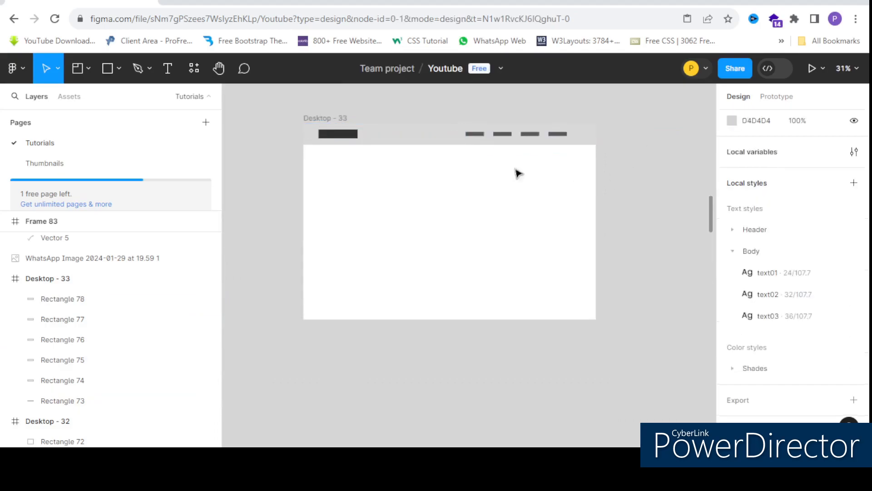
Step: Examine the header layout of Desktop - 33, with its dark logo rectangle and row of grey menu rectangles
{"action": "scroll", "coordinate": [460, 136], "scroll_direction": "up", "scroll_amount": 3}
{"action": "scroll", "coordinate": [460, 136], "scroll_direction": "down", "scroll_amount": 3}
{"action": "scroll", "coordinate": [459, 130], "scroll_direction": "up", "scroll_amount": 2}
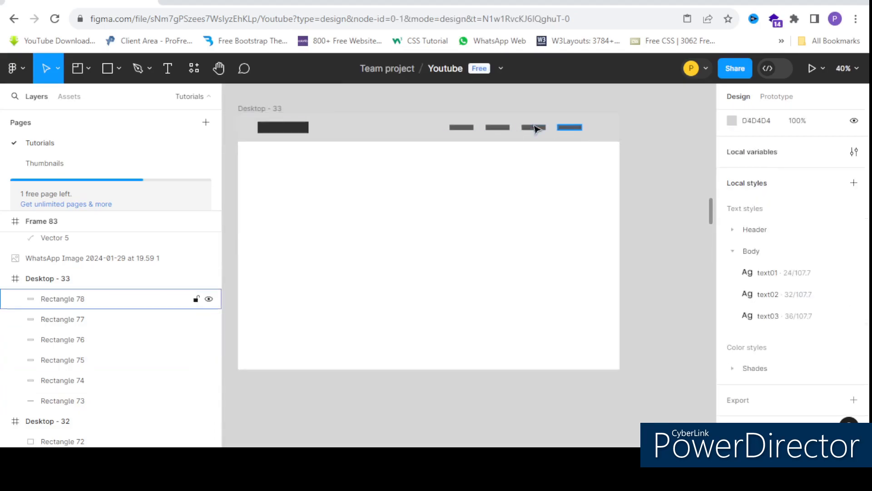
{"action": "scroll", "coordinate": [560, 133], "scroll_direction": "down", "scroll_amount": 2}
{"action": "scroll", "coordinate": [329, 126], "scroll_direction": "up", "scroll_amount": 2}
{"action": "left_click", "coordinate": [464, 134]}
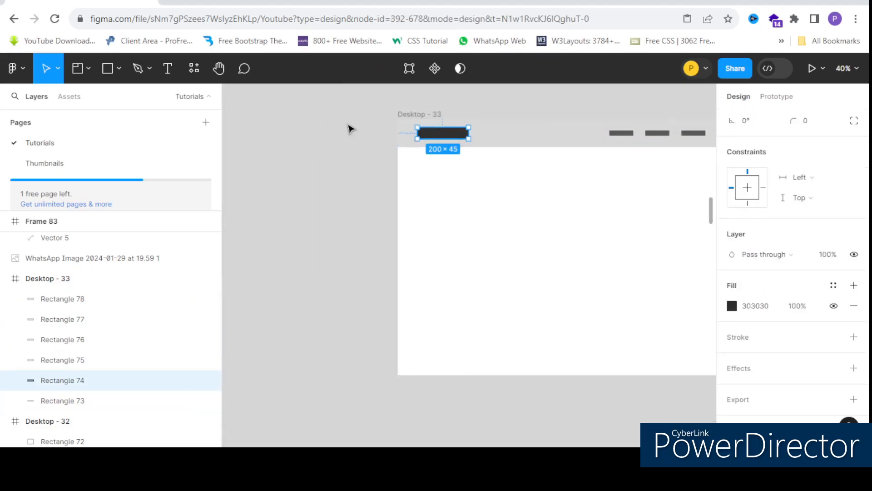
{"action": "scroll", "coordinate": [349, 126], "scroll_direction": "down", "scroll_amount": 3}
{"action": "scroll", "coordinate": [410, 129], "scroll_direction": "up", "scroll_amount": 2}
{"action": "left_click", "coordinate": [296, 132]}
{"action": "scroll", "coordinate": [347, 138], "scroll_direction": "down", "scroll_amount": 2}
{"action": "scroll", "coordinate": [432, 138], "scroll_direction": "up", "scroll_amount": 2}
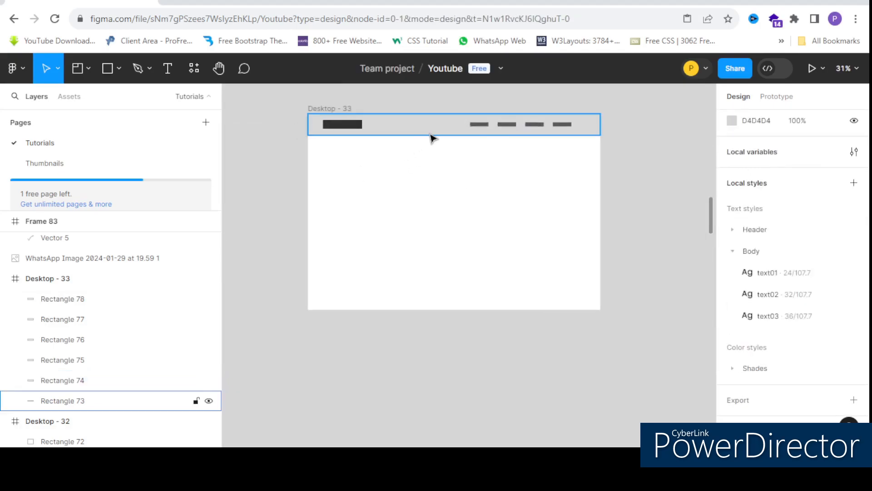
Step: Set the full-width header bar's horizontal constraint to Left and right, and review the dark logo rectangle's constraints
{"action": "left_click", "coordinate": [415, 134]}
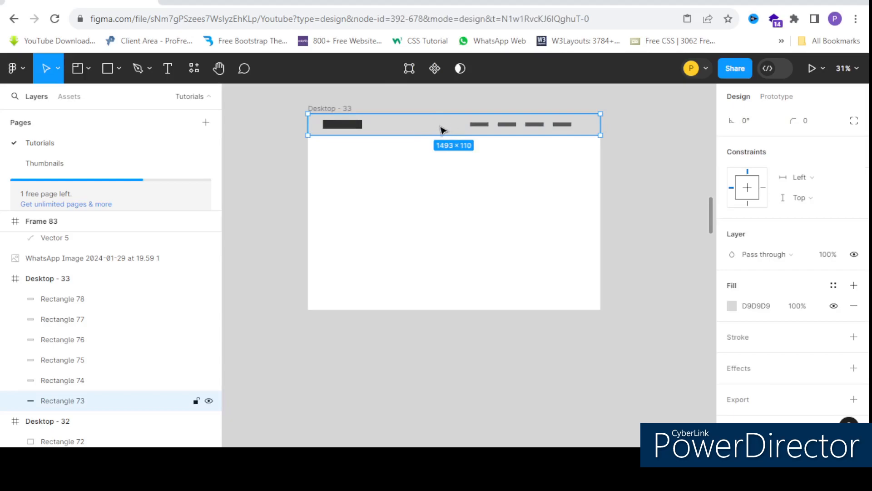
{"action": "scroll", "coordinate": [433, 122], "scroll_direction": "up", "scroll_amount": 1}
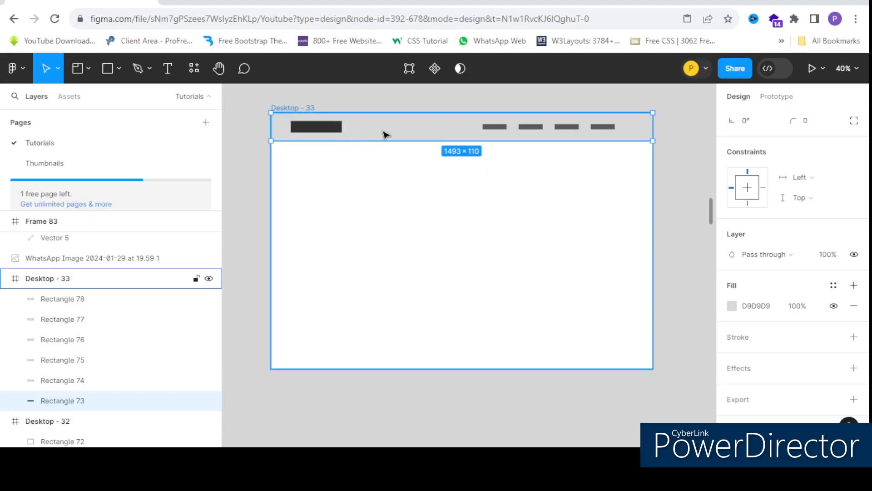
{"action": "scroll", "coordinate": [372, 129], "scroll_direction": "up", "scroll_amount": 2}
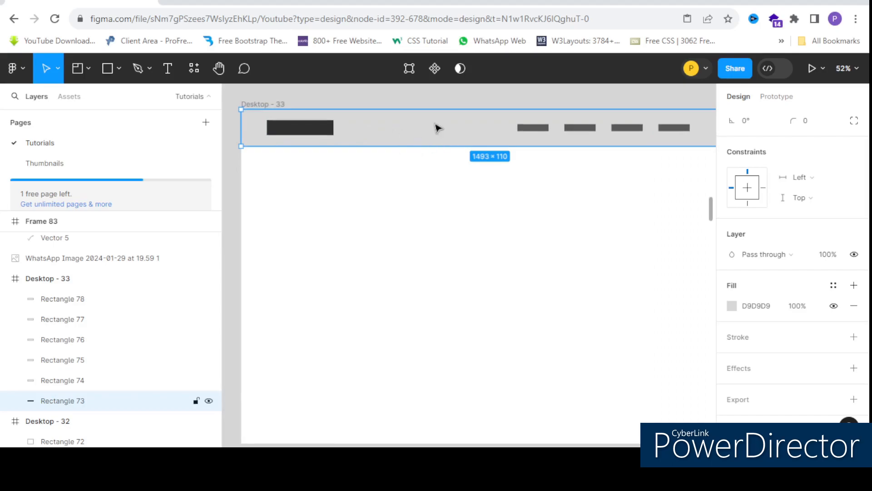
{"action": "scroll", "coordinate": [366, 130], "scroll_direction": "down", "scroll_amount": 3}
{"action": "scroll", "coordinate": [402, 130], "scroll_direction": "up", "scroll_amount": 1}
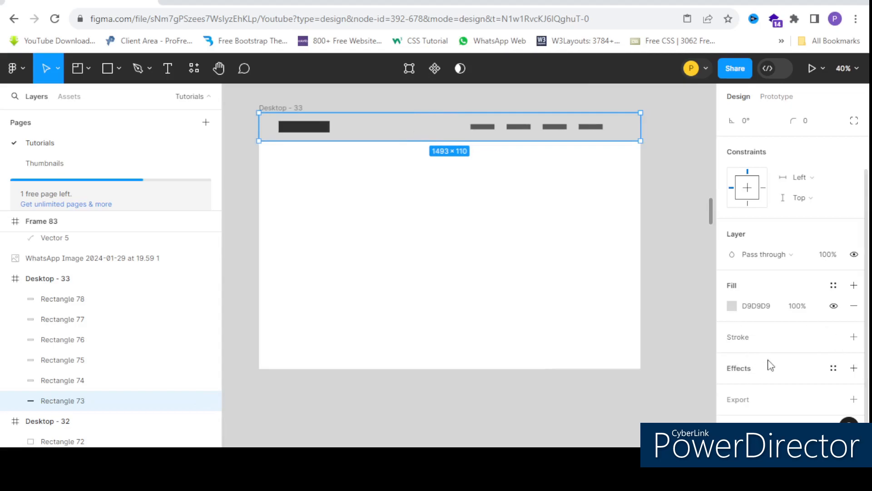
{"action": "left_click", "coordinate": [806, 177]}
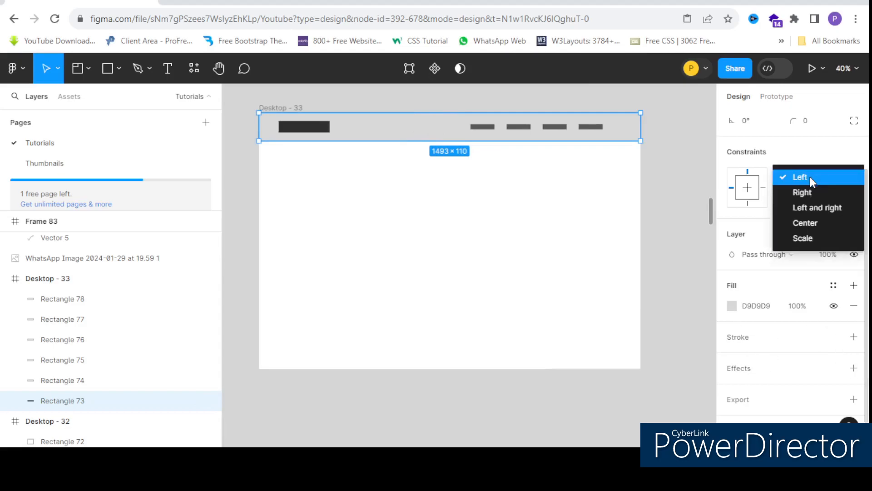
{"action": "left_click", "coordinate": [812, 208]}
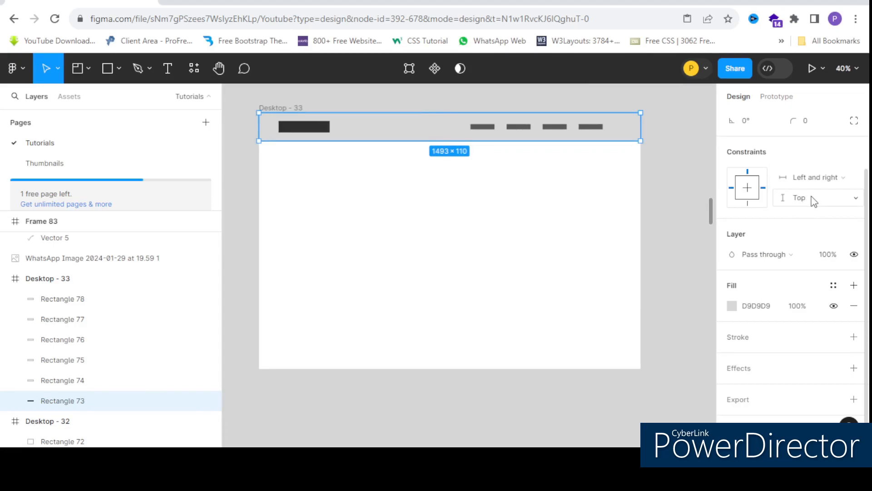
{"action": "left_click", "coordinate": [312, 133]}
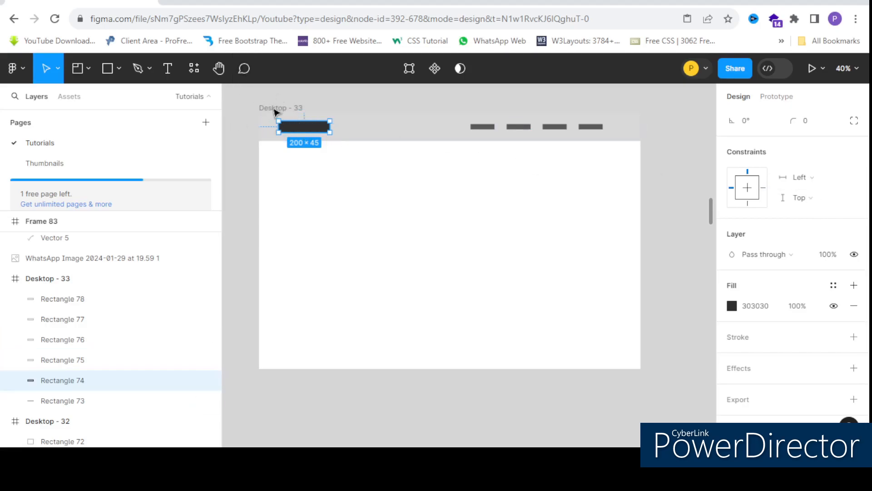
{"action": "left_click", "coordinate": [599, 218]}
Step: Group the four small grey menu rectangles in the header bar
{"action": "left_click", "coordinate": [491, 128]}
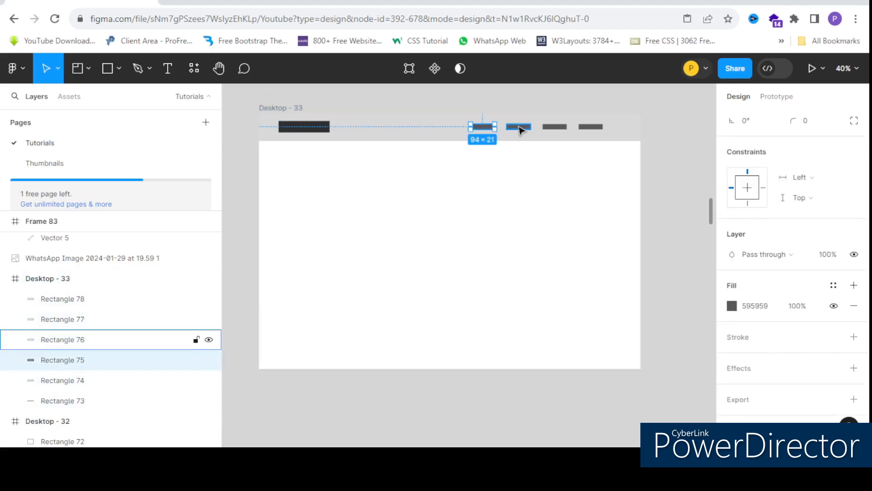
{"action": "left_click", "coordinate": [519, 128], "text": "shift"}
{"action": "left_click", "coordinate": [563, 128], "text": "shift"}
{"action": "left_click", "coordinate": [587, 129], "text": "shift"}
{"action": "key", "text": "ctrl+g"}
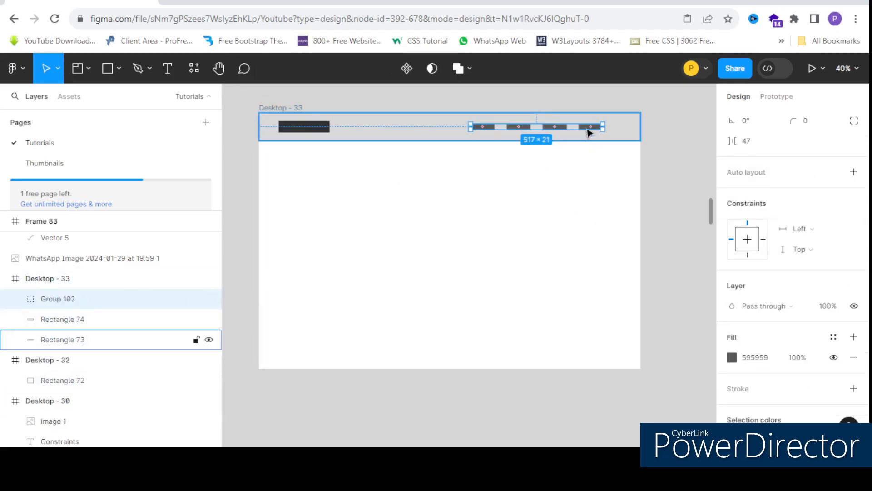
Step: Set the horizontal constraint of the grouped menu rectangles to Right
{"action": "scroll", "coordinate": [588, 128], "scroll_direction": "up", "scroll_amount": 2}
{"action": "scroll", "coordinate": [504, 119], "scroll_direction": "down", "scroll_amount": 2}
{"action": "scroll", "coordinate": [540, 128], "scroll_direction": "up", "scroll_amount": 1}
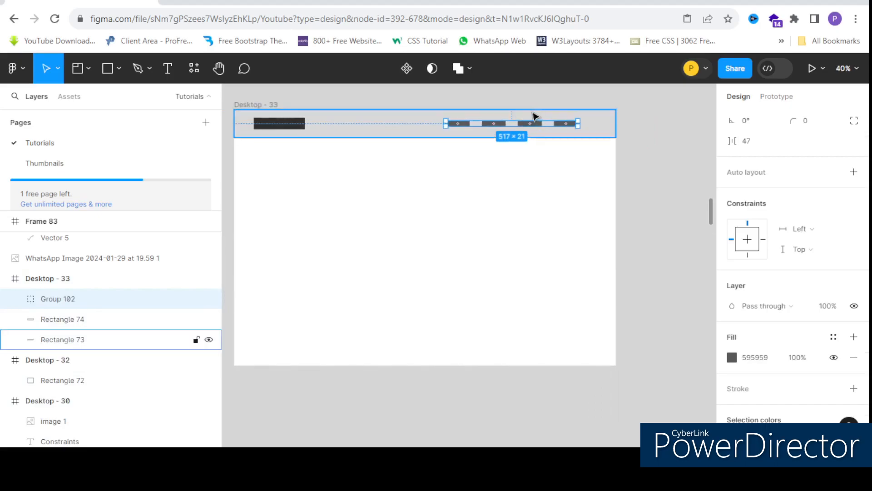
{"action": "scroll", "coordinate": [533, 117], "scroll_direction": "up", "scroll_amount": 1}
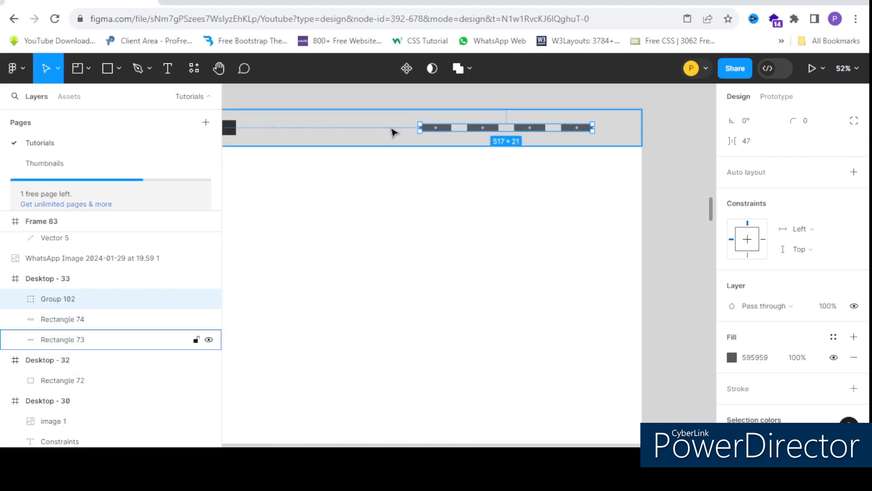
{"action": "scroll", "coordinate": [391, 129], "scroll_direction": "up", "scroll_amount": 1}
{"action": "scroll", "coordinate": [394, 129], "scroll_direction": "down", "scroll_amount": 1}
{"action": "scroll", "coordinate": [400, 127], "scroll_direction": "up", "scroll_amount": 1}
{"action": "scroll", "coordinate": [372, 128], "scroll_direction": "down", "scroll_amount": 1}
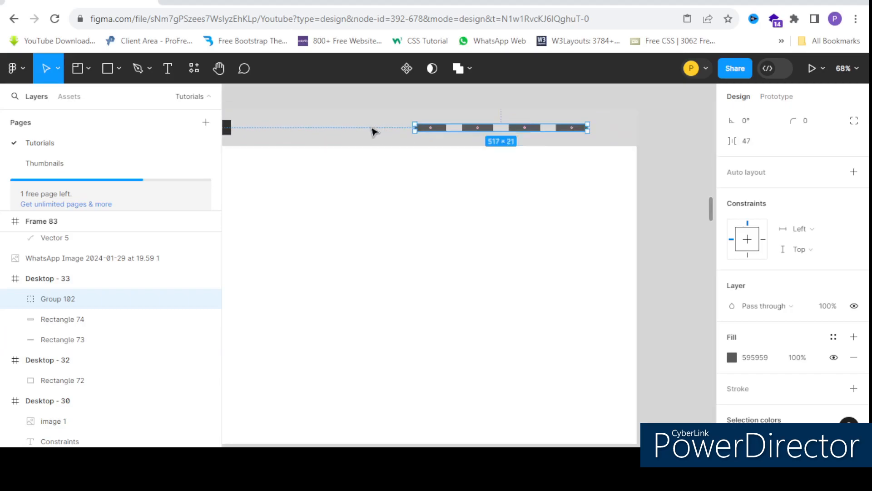
{"action": "scroll", "coordinate": [372, 132], "scroll_direction": "down", "scroll_amount": 2}
{"action": "scroll", "coordinate": [740, 278], "scroll_direction": "down", "scroll_amount": 3}
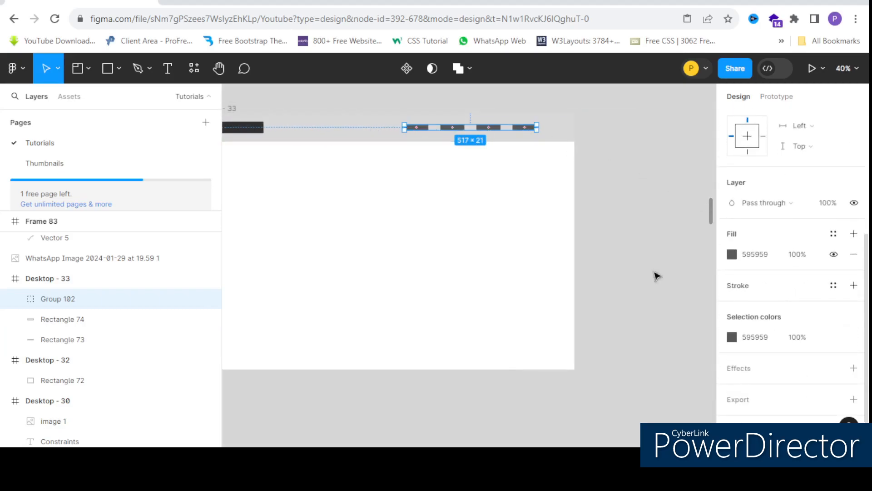
{"action": "scroll", "coordinate": [812, 200], "scroll_direction": "up", "scroll_amount": 3}
{"action": "left_click", "coordinate": [810, 232]}
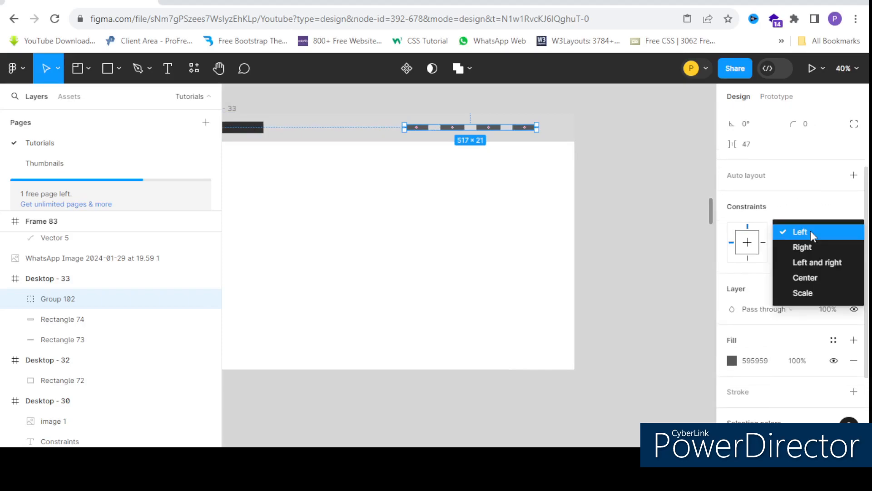
{"action": "left_click", "coordinate": [811, 246]}
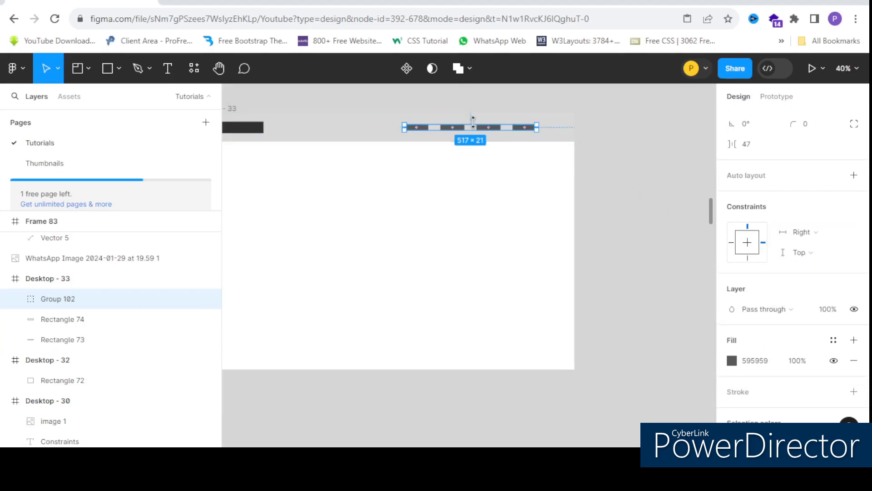
Step: Narrow the Desktop - 33 frame to a width of about 1431 to test the header's constraints
{"action": "scroll", "coordinate": [541, 154], "scroll_direction": "down", "scroll_amount": 3}
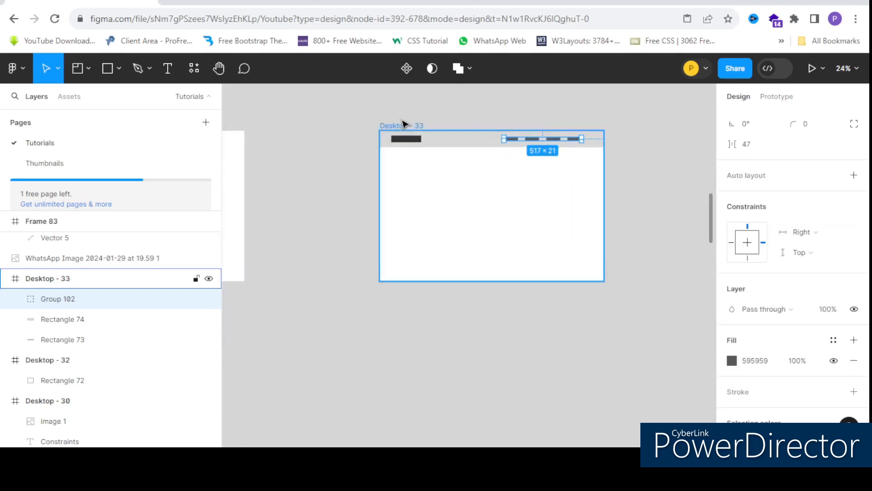
{"action": "left_click", "coordinate": [425, 130]}
{"action": "scroll", "coordinate": [535, 157], "scroll_direction": "up", "scroll_amount": 3}
{"action": "scroll", "coordinate": [380, 107], "scroll_direction": "down", "scroll_amount": 2}
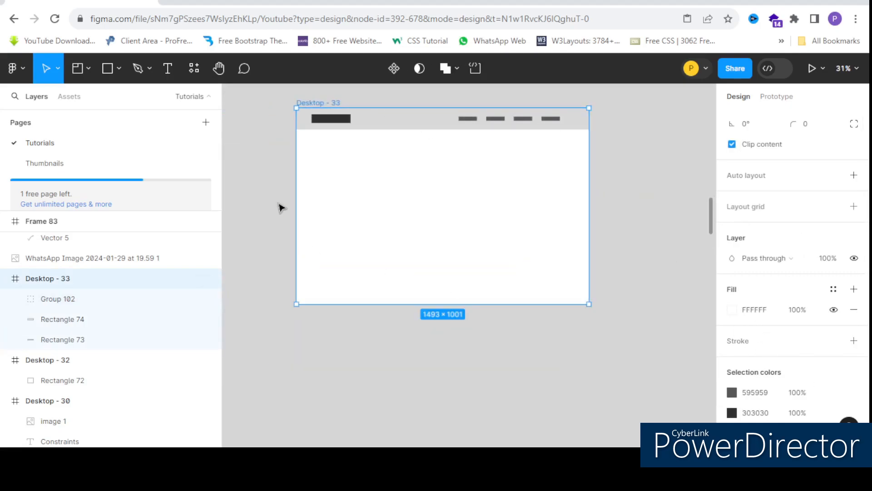
{"action": "left_click_drag", "start_coordinate": [589, 218], "coordinate": [533, 247]}
{"action": "scroll", "coordinate": [514, 252], "scroll_direction": "down", "scroll_amount": 5}
{"action": "scroll", "coordinate": [515, 252], "scroll_direction": "up", "scroll_amount": 3}
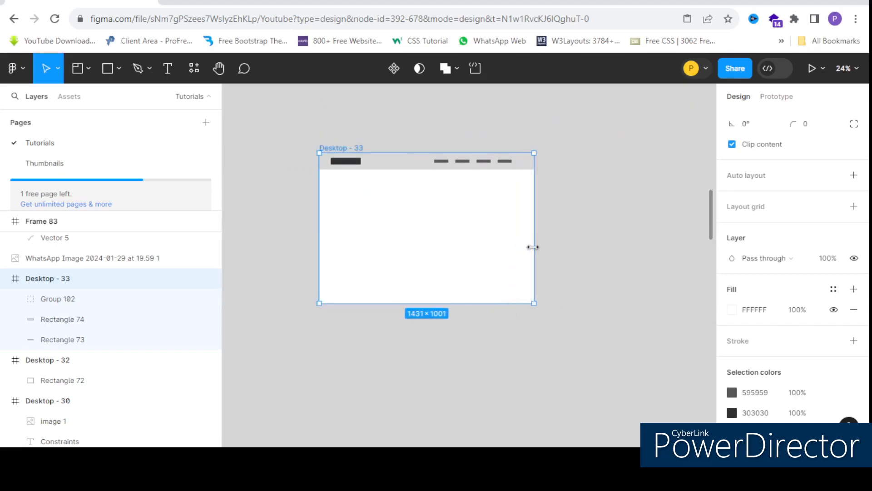
Step: Add a new 1440 × 1024 frame from the Desktop preset beside the Desktop - 33 frame
{"action": "scroll", "coordinate": [454, 200], "scroll_direction": "down", "scroll_amount": 4}
{"action": "scroll", "coordinate": [457, 200], "scroll_direction": "up", "scroll_amount": 4}
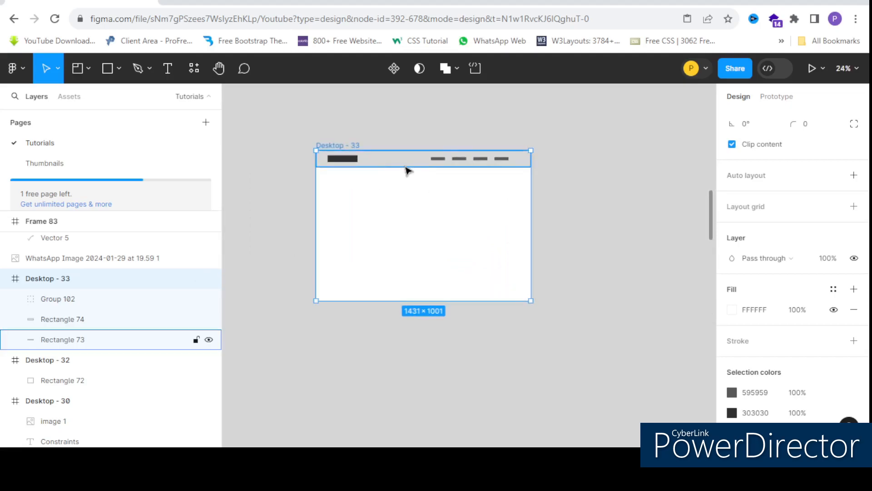
{"action": "scroll", "coordinate": [423, 200], "scroll_direction": "down", "scroll_amount": 4}
{"action": "scroll", "coordinate": [350, 197], "scroll_direction": "up", "scroll_amount": 3}
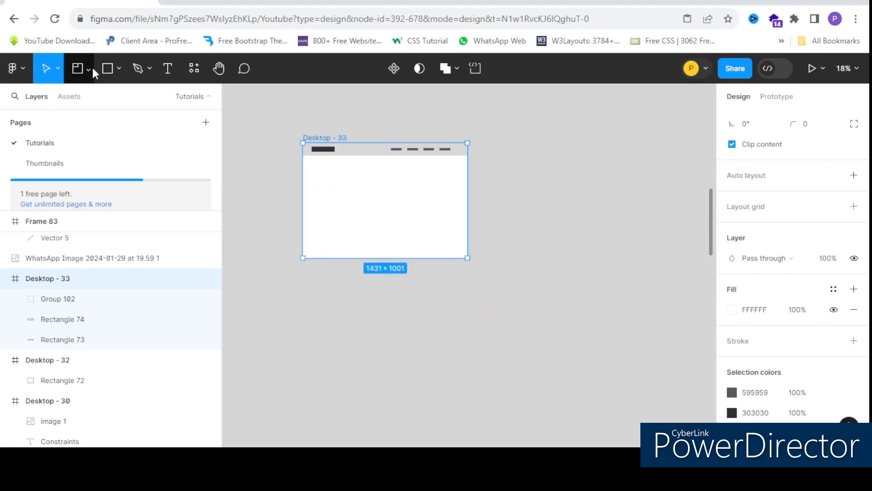
{"action": "left_click", "coordinate": [118, 69]}
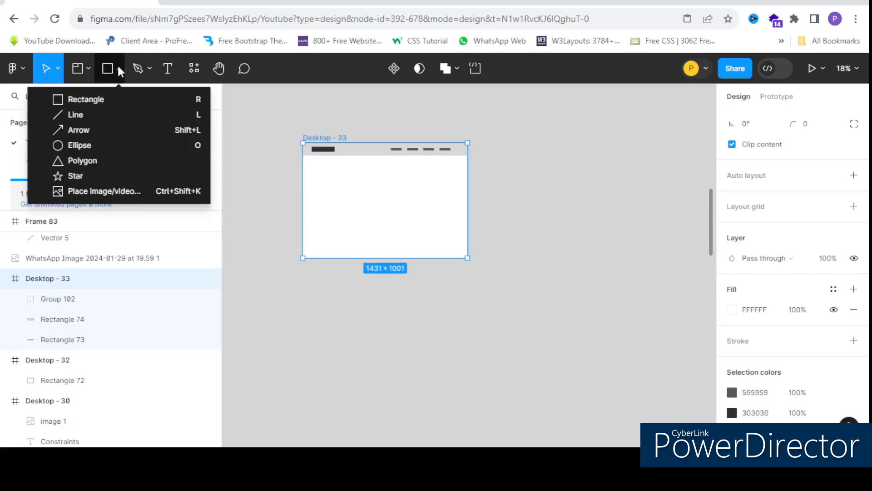
{"action": "left_click", "coordinate": [88, 66]}
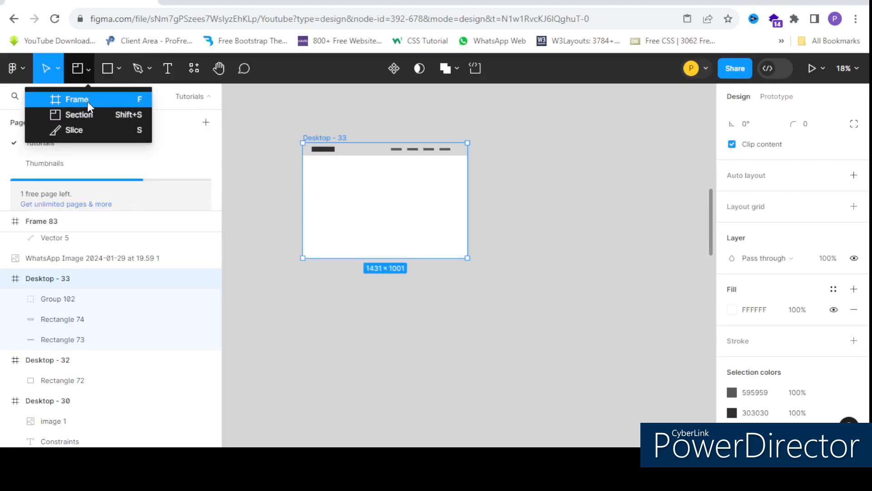
{"action": "left_click", "coordinate": [88, 100]}
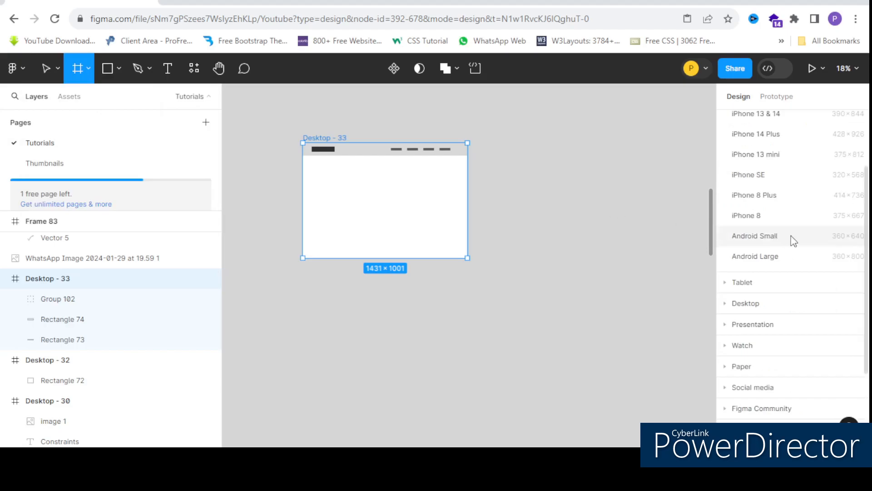
{"action": "left_click", "coordinate": [746, 303]}
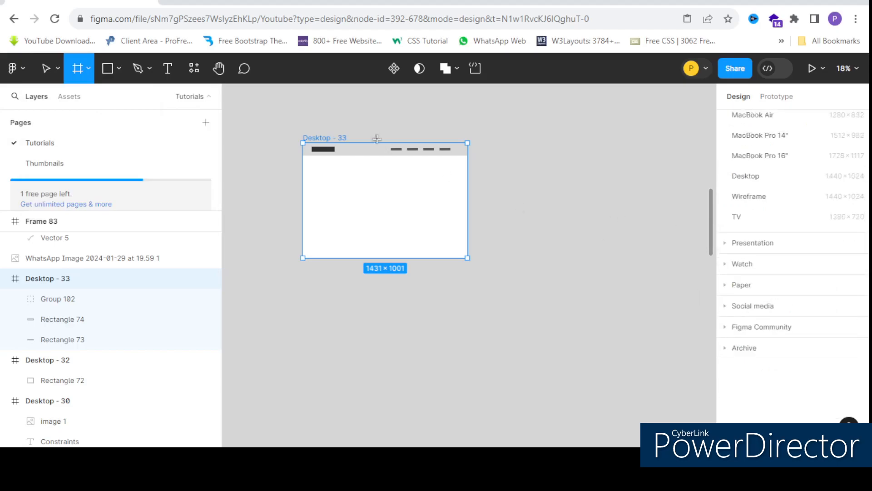
{"action": "scroll", "coordinate": [412, 156], "scroll_direction": "down", "scroll_amount": 2}
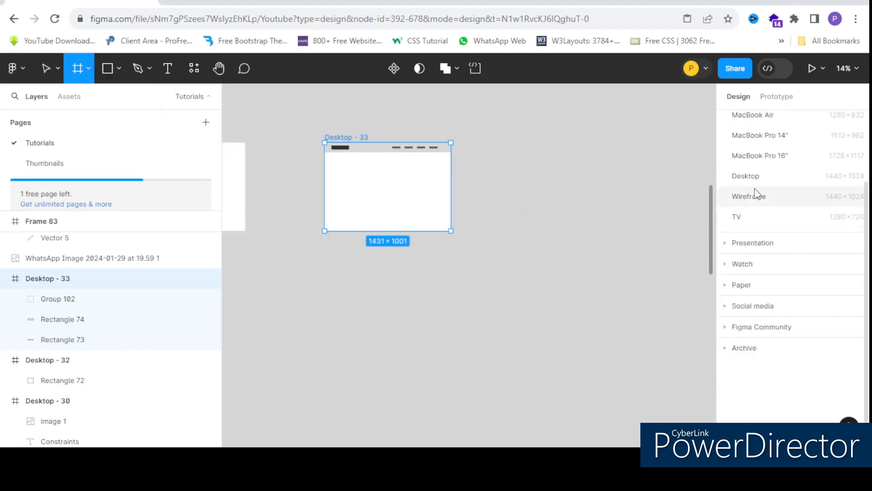
{"action": "left_click", "coordinate": [764, 178]}
{"action": "left_click_drag", "start_coordinate": [500, 255], "coordinate": [522, 179]}
{"action": "scroll", "coordinate": [602, 178], "scroll_direction": "up", "scroll_amount": 5}
{"action": "scroll", "coordinate": [449, 166], "scroll_direction": "down", "scroll_amount": 5}
{"action": "scroll", "coordinate": [449, 164], "scroll_direction": "up", "scroll_amount": 3}
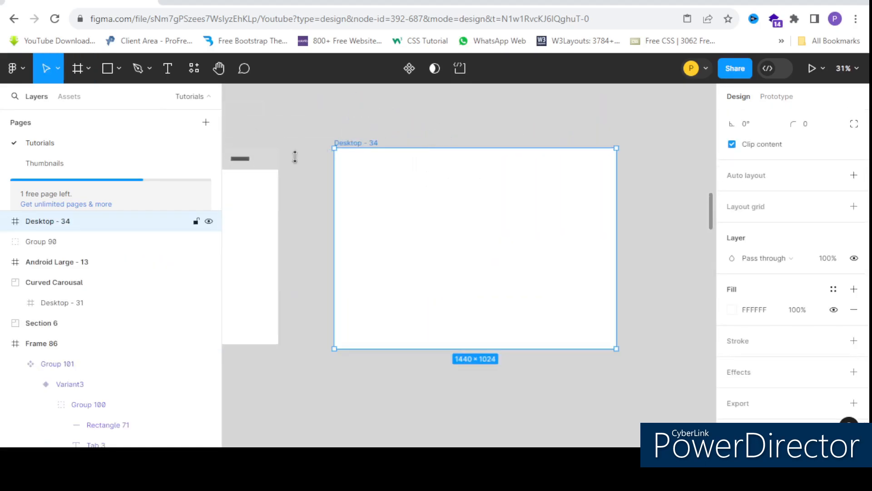
Step: Draw a full-width header bar rectangle about 1440 × 133 along the upper edge of the Desktop - 34 frame
{"action": "left_click", "coordinate": [107, 69]}
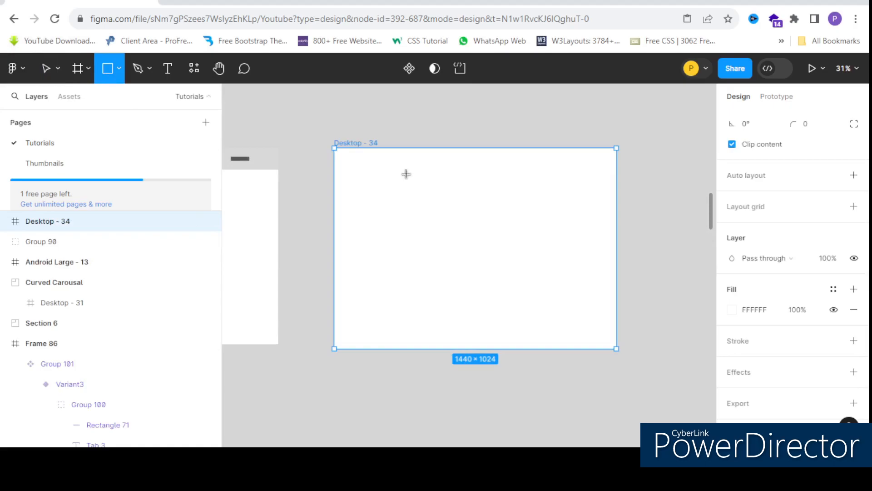
{"action": "scroll", "coordinate": [405, 173], "scroll_direction": "up", "scroll_amount": 2}
{"action": "left_click_drag", "start_coordinate": [312, 140], "coordinate": [681, 178]}
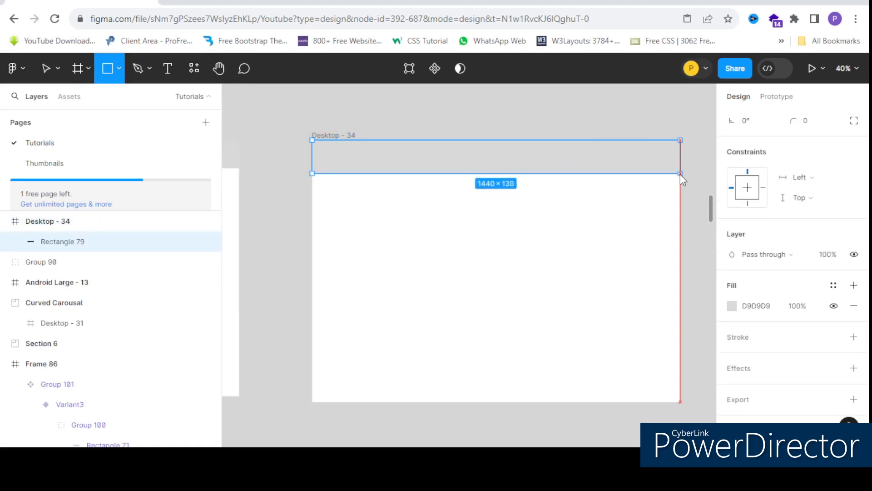
Step: Draw a logo rectangle about 246 × 41 near the left end of the new header bar and fill it with 2E2E2E
{"action": "scroll", "coordinate": [536, 164], "scroll_direction": "up", "scroll_amount": 1}
{"action": "left_click", "coordinate": [105, 70]}
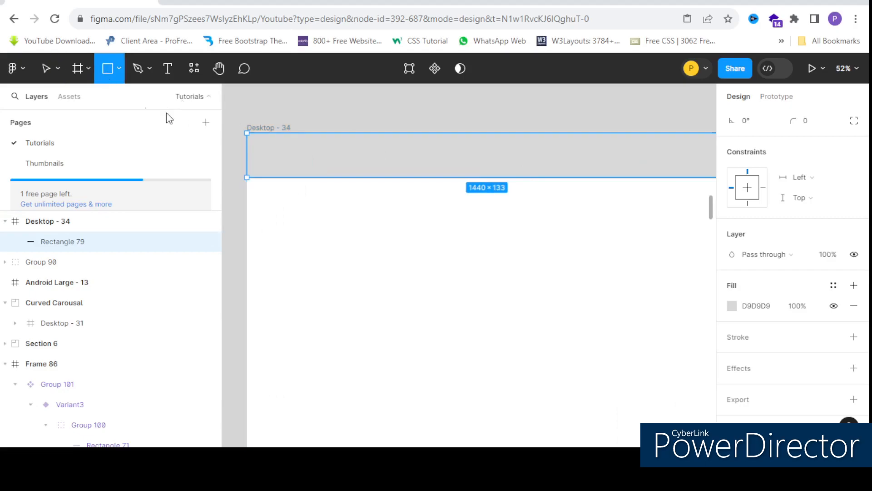
{"action": "left_click_drag", "start_coordinate": [257, 140], "coordinate": [342, 157]}
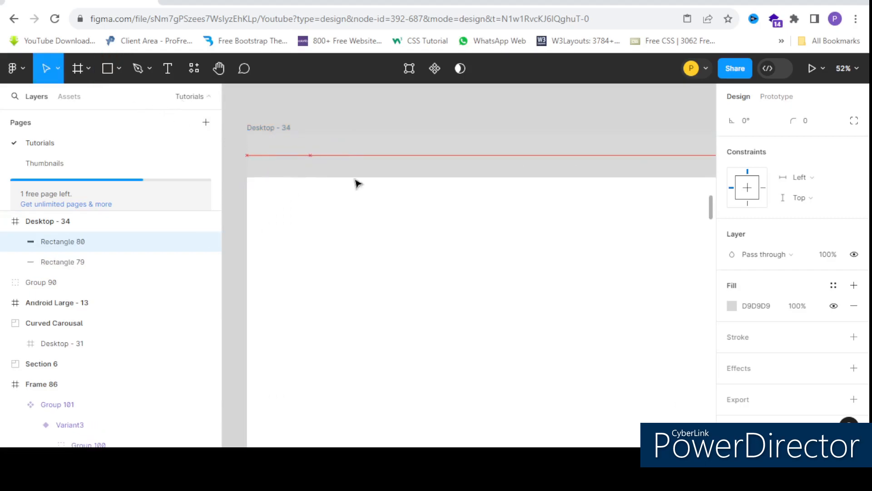
{"action": "left_click", "coordinate": [732, 306]}
{"action": "left_click_drag", "start_coordinate": [587, 228], "coordinate": [564, 260]}
{"action": "key", "text": "ctrl+v"}
{"action": "mouse_move", "coordinate": [311, 156]}
{"action": "left_mouse_down"}
{"action": "mouse_move", "coordinate": [534, 169]}
{"action": "mouse_move", "coordinate": [307, 168]}
{"action": "left_mouse_up"}
{"action": "left_click", "coordinate": [854, 306]}
{"action": "left_click", "coordinate": [316, 160]}
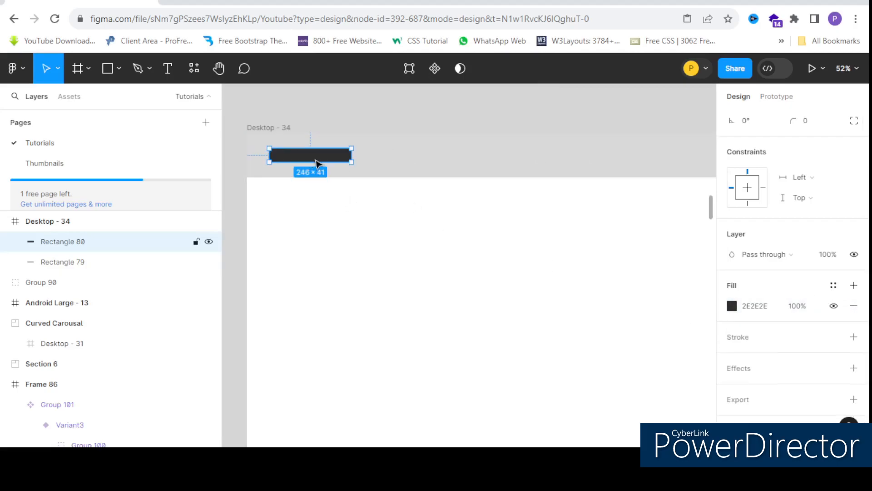
Step: Add a small dark menu rectangle about 106 × 17 in the right half of the Desktop - 34 header bar
{"action": "left_click_drag", "start_coordinate": [550, 169], "coordinate": [590, 173]}
{"action": "scroll", "coordinate": [496, 171], "scroll_direction": "down", "scroll_amount": 2}
{"action": "scroll", "coordinate": [540, 166], "scroll_direction": "up", "scroll_amount": 2}
{"action": "left_click_drag", "start_coordinate": [491, 169], "coordinate": [473, 159]}
Step: Duplicate the small menu rectangle three times to form an evenly spaced row of four in the header bar
{"action": "key", "text": "ctrl+d"}
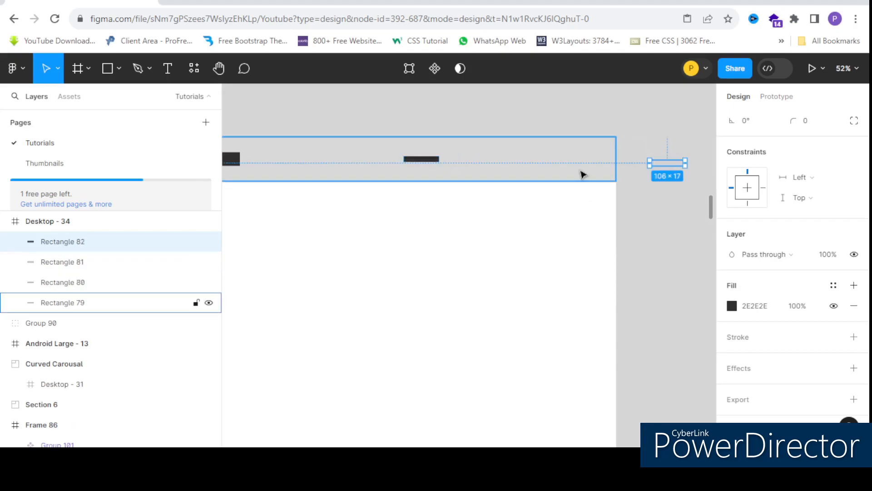
{"action": "left_click_drag", "start_coordinate": [668, 164], "coordinate": [468, 162]}
{"action": "key", "text": "ctrl+d"}
{"action": "key", "text": "ctrl+d"}
{"action": "scroll", "coordinate": [582, 147], "scroll_direction": "down", "scroll_amount": 3}
{"action": "left_click", "coordinate": [617, 228]}
Step: Widen the Desktop - 34 frame to test its header without adjusted constraints
{"action": "left_click", "coordinate": [430, 138]}
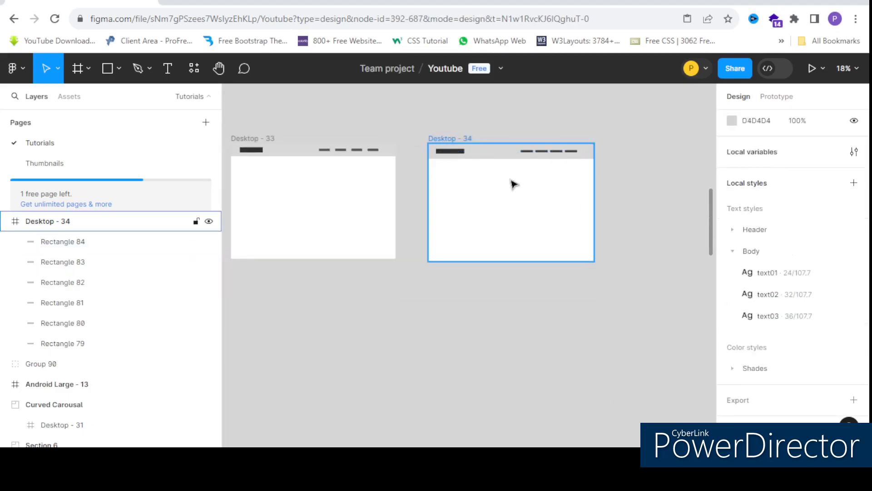
{"action": "scroll", "coordinate": [543, 187], "scroll_direction": "up", "scroll_amount": 1}
{"action": "scroll", "coordinate": [426, 158], "scroll_direction": "down", "scroll_amount": 1}
{"action": "left_click_drag", "start_coordinate": [568, 204], "coordinate": [601, 214]}
{"action": "scroll", "coordinate": [604, 214], "scroll_direction": "down", "scroll_amount": 3}
{"action": "scroll", "coordinate": [481, 206], "scroll_direction": "up", "scroll_amount": 2}
Step: Widen the Desktop - 33 frame to about 1478 to compare its constrained header with the one in Desktop - 34
{"action": "left_click", "coordinate": [417, 167]}
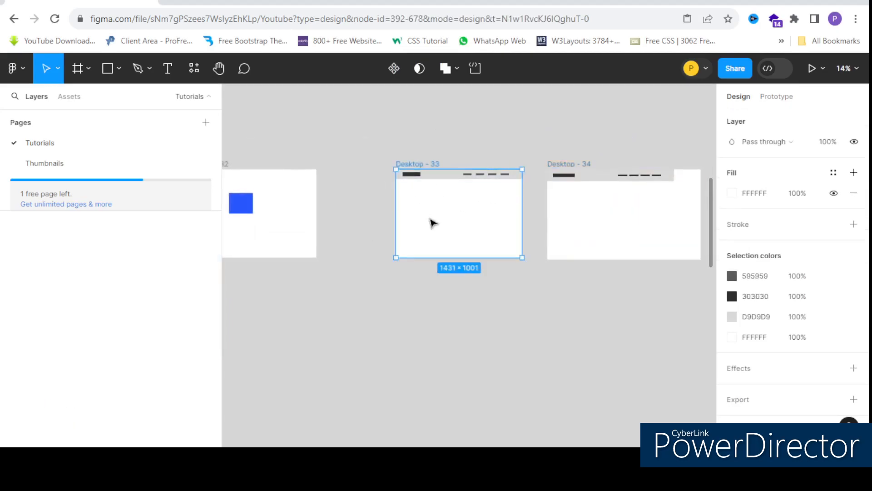
{"action": "scroll", "coordinate": [432, 220], "scroll_direction": "up", "scroll_amount": 2}
{"action": "mouse_move", "coordinate": [587, 231]}
{"action": "left_mouse_down"}
{"action": "mouse_move", "coordinate": [485, 222]}
{"action": "mouse_move", "coordinate": [594, 239]}
{"action": "left_mouse_up"}
{"action": "scroll", "coordinate": [439, 177], "scroll_direction": "down", "scroll_amount": 3}
{"action": "scroll", "coordinate": [460, 181], "scroll_direction": "up", "scroll_amount": 2}
{"action": "scroll", "coordinate": [475, 166], "scroll_direction": "down", "scroll_amount": 2}
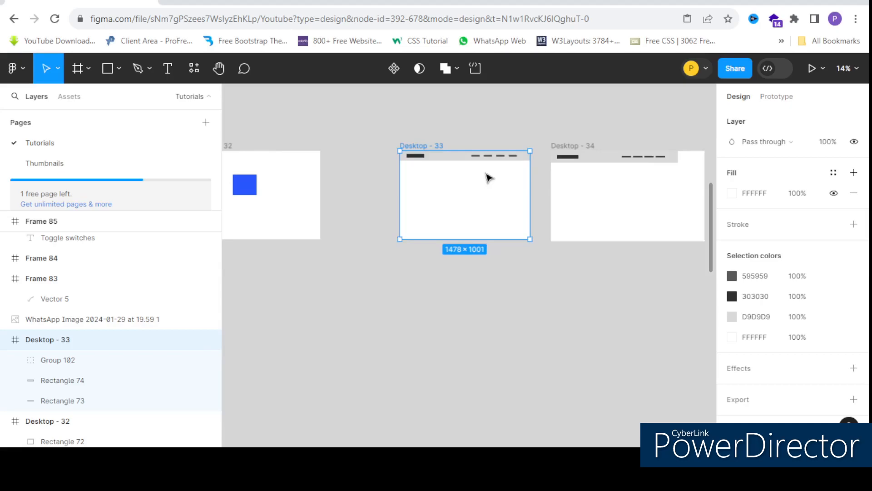